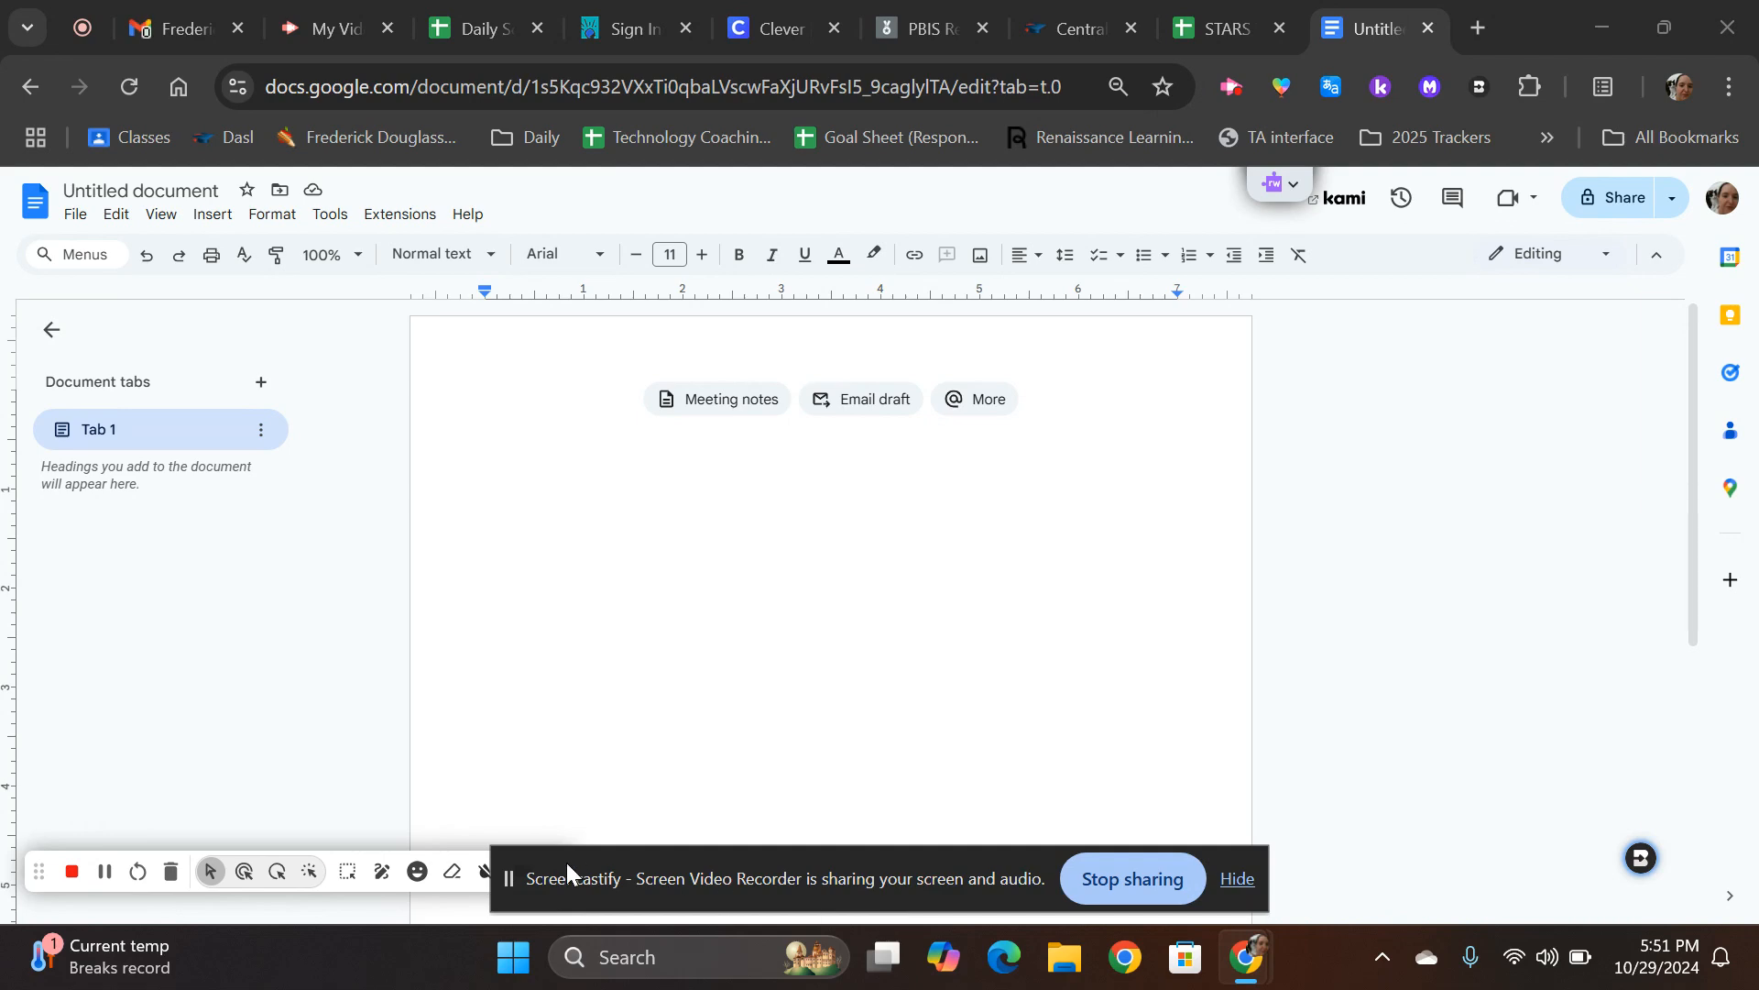
left_click_drag(514, 883, 795, 903)
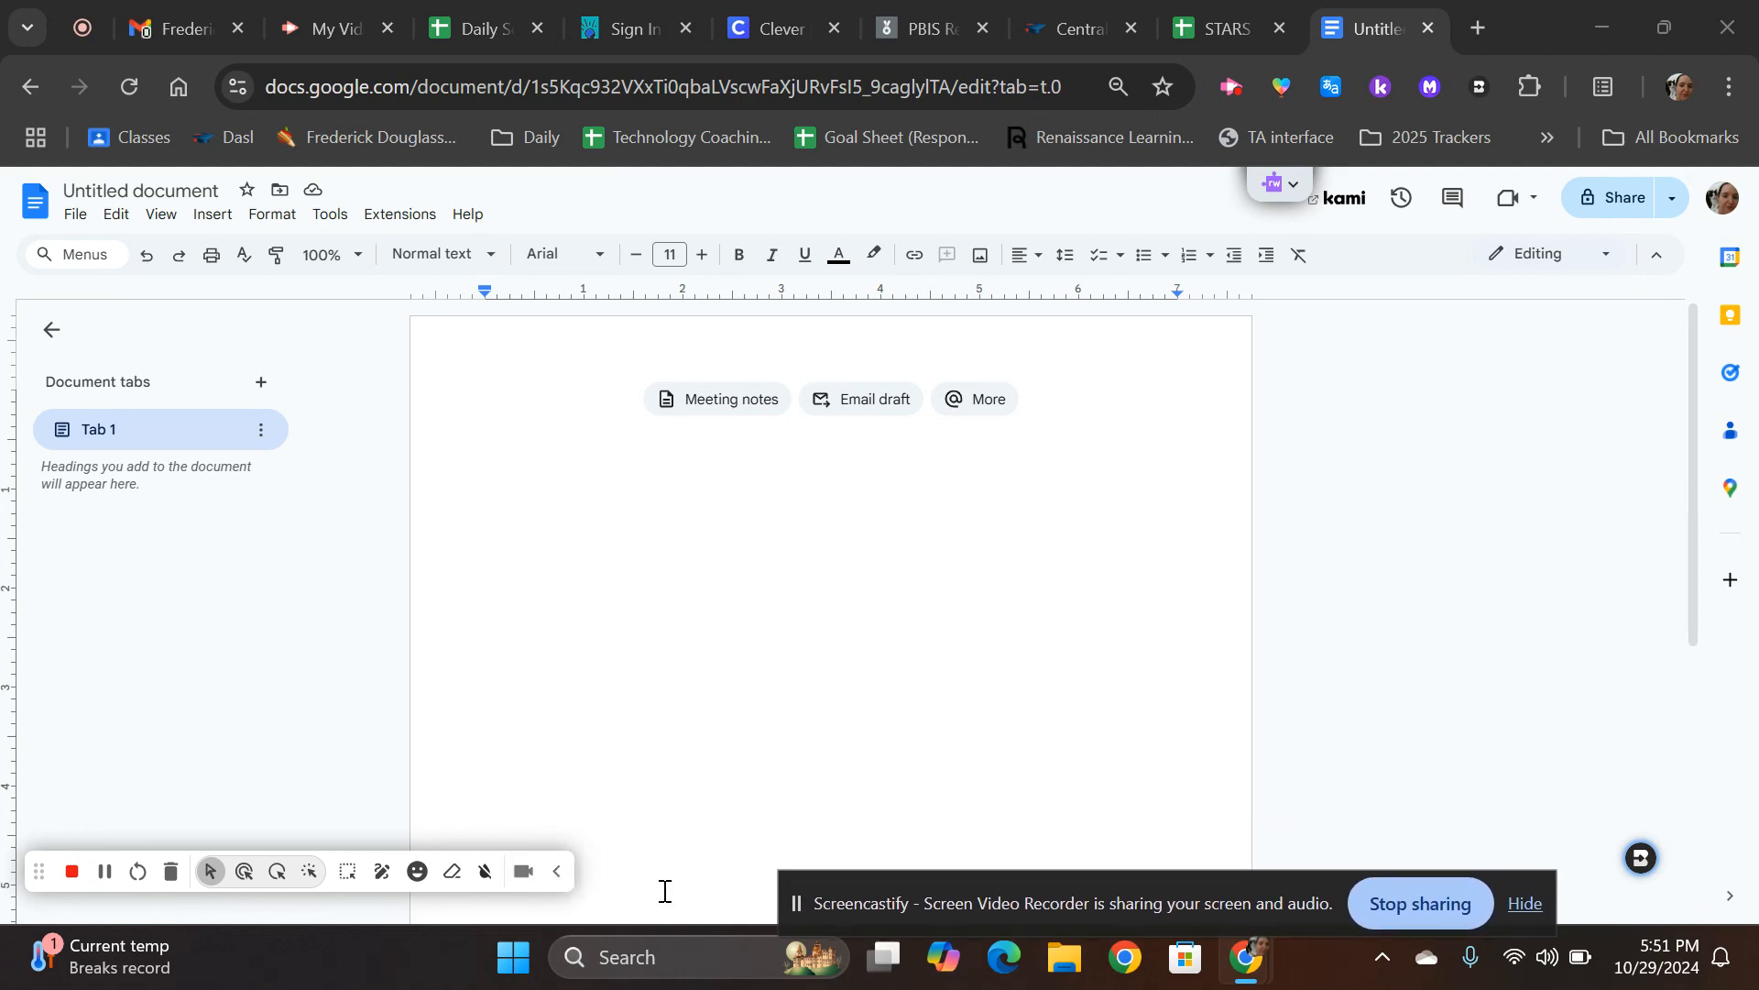
left_click(556, 871)
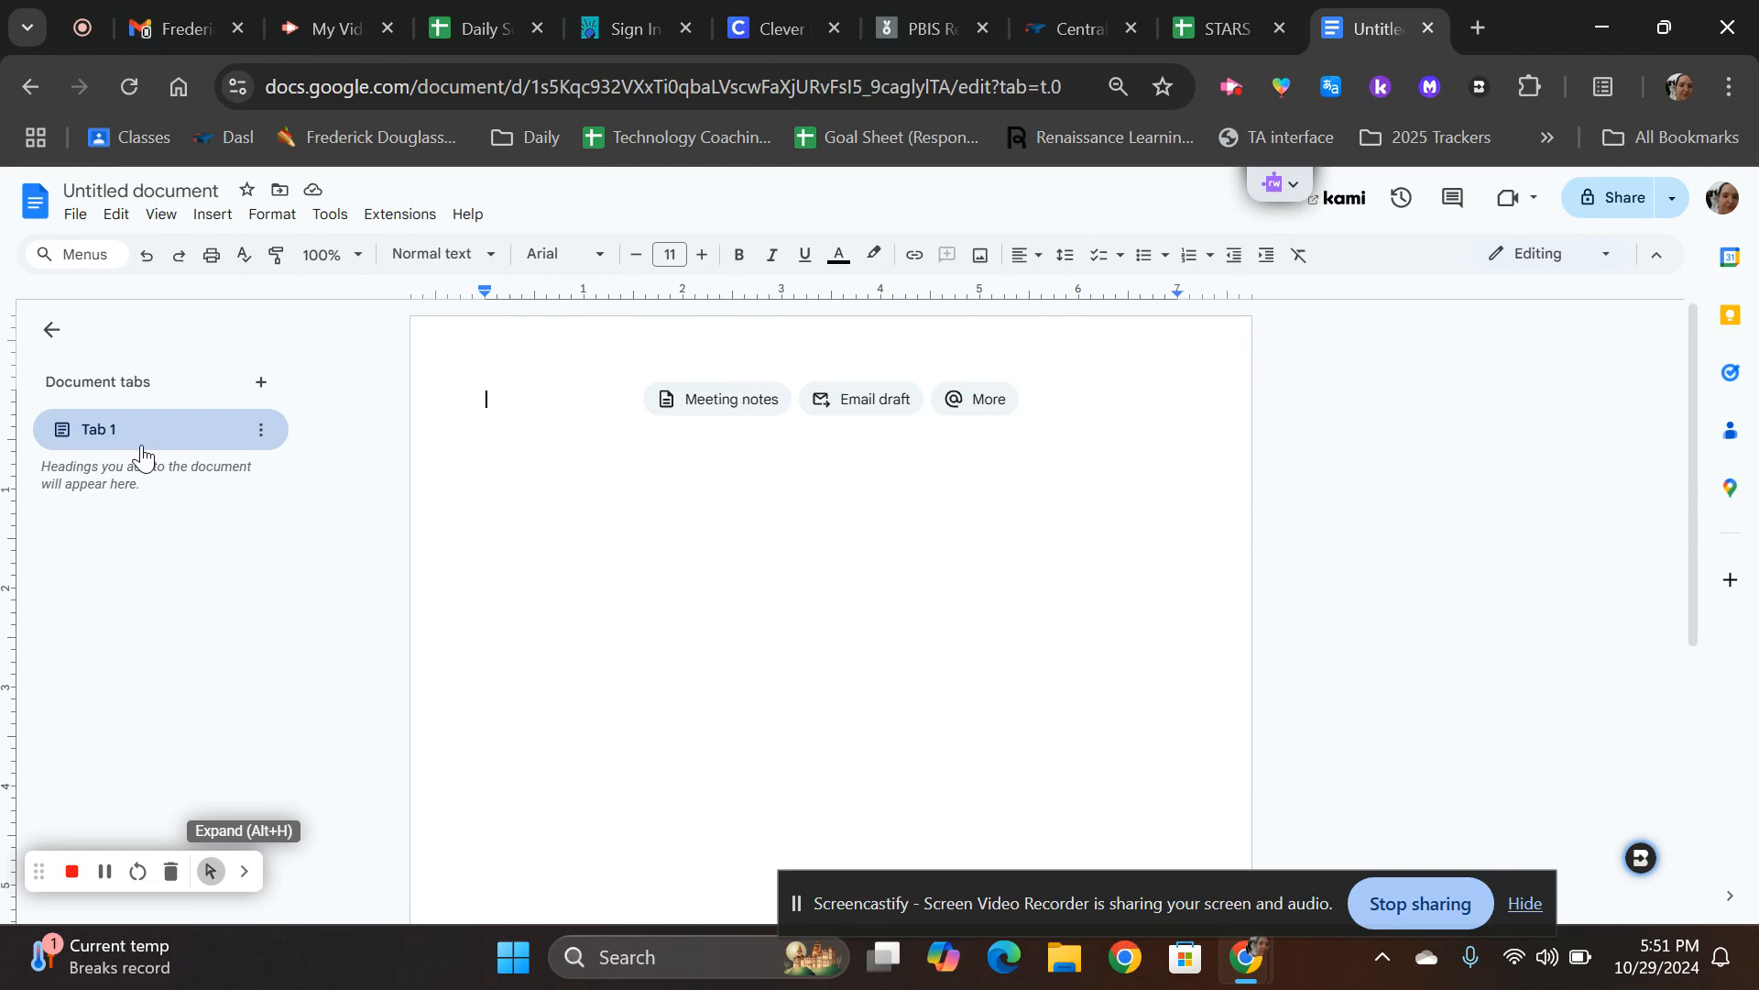
left_click(194, 436)
left_click(101, 438)
left_click(101, 438)
left_click(129, 447)
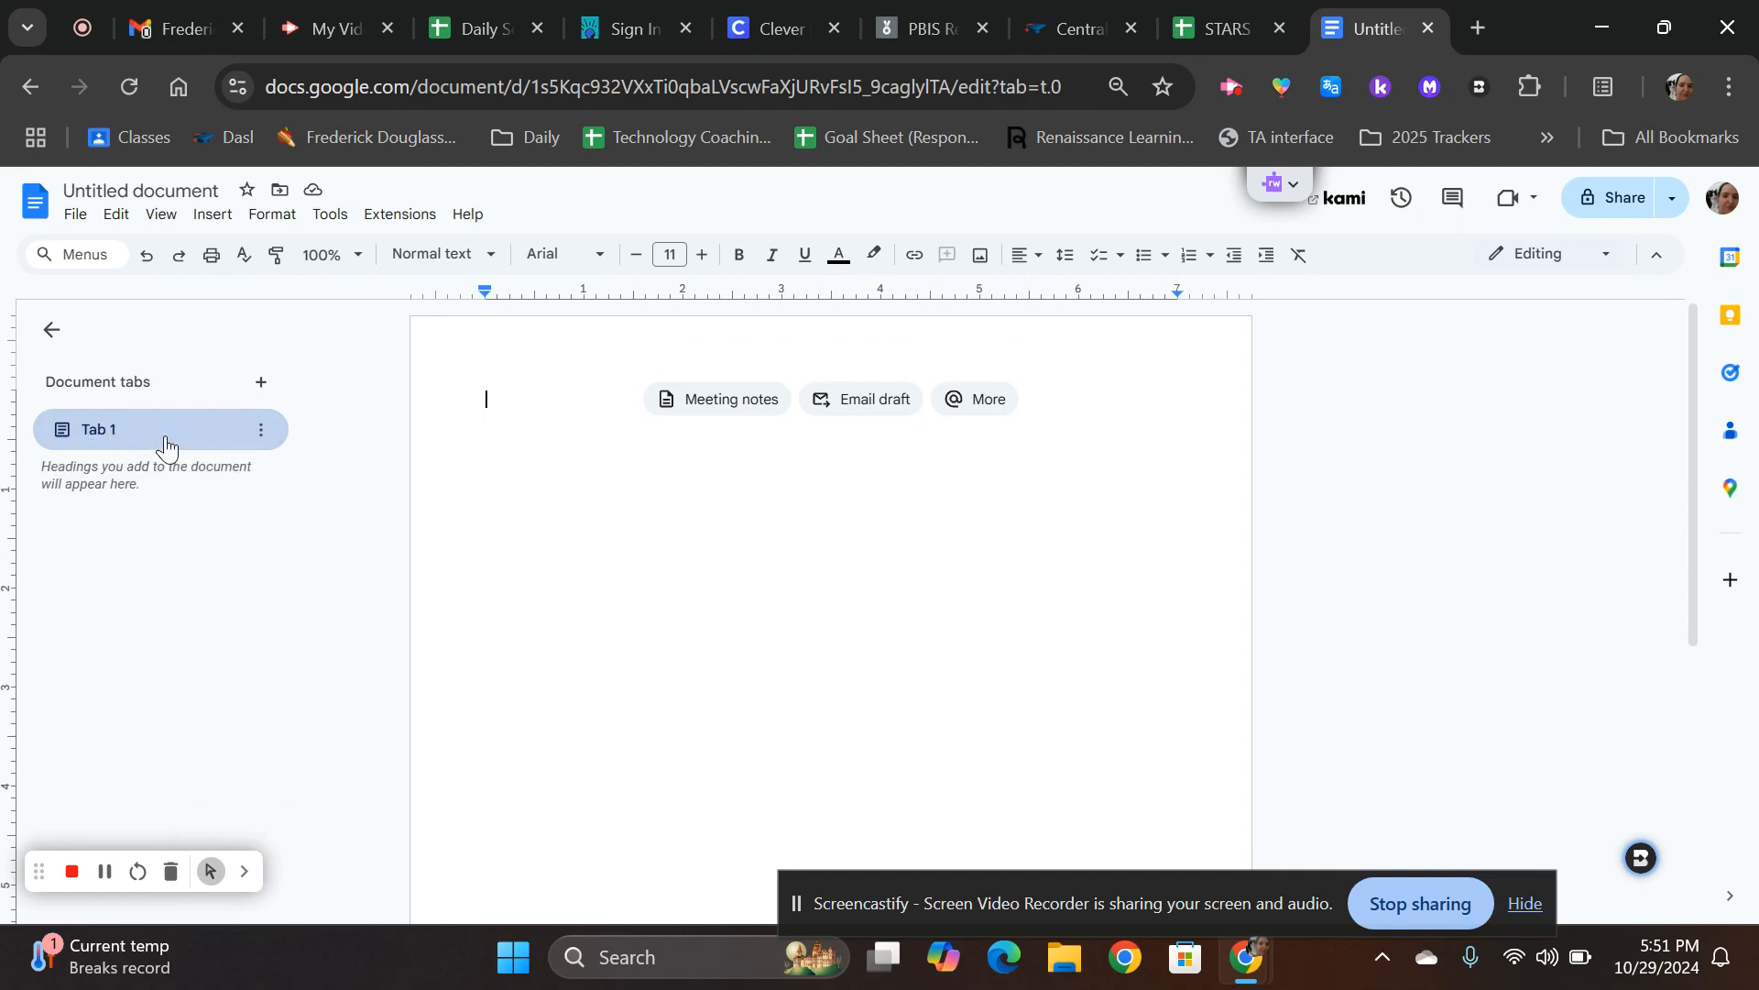
Rename the first document tab as Lab 1
left_click(261, 430)
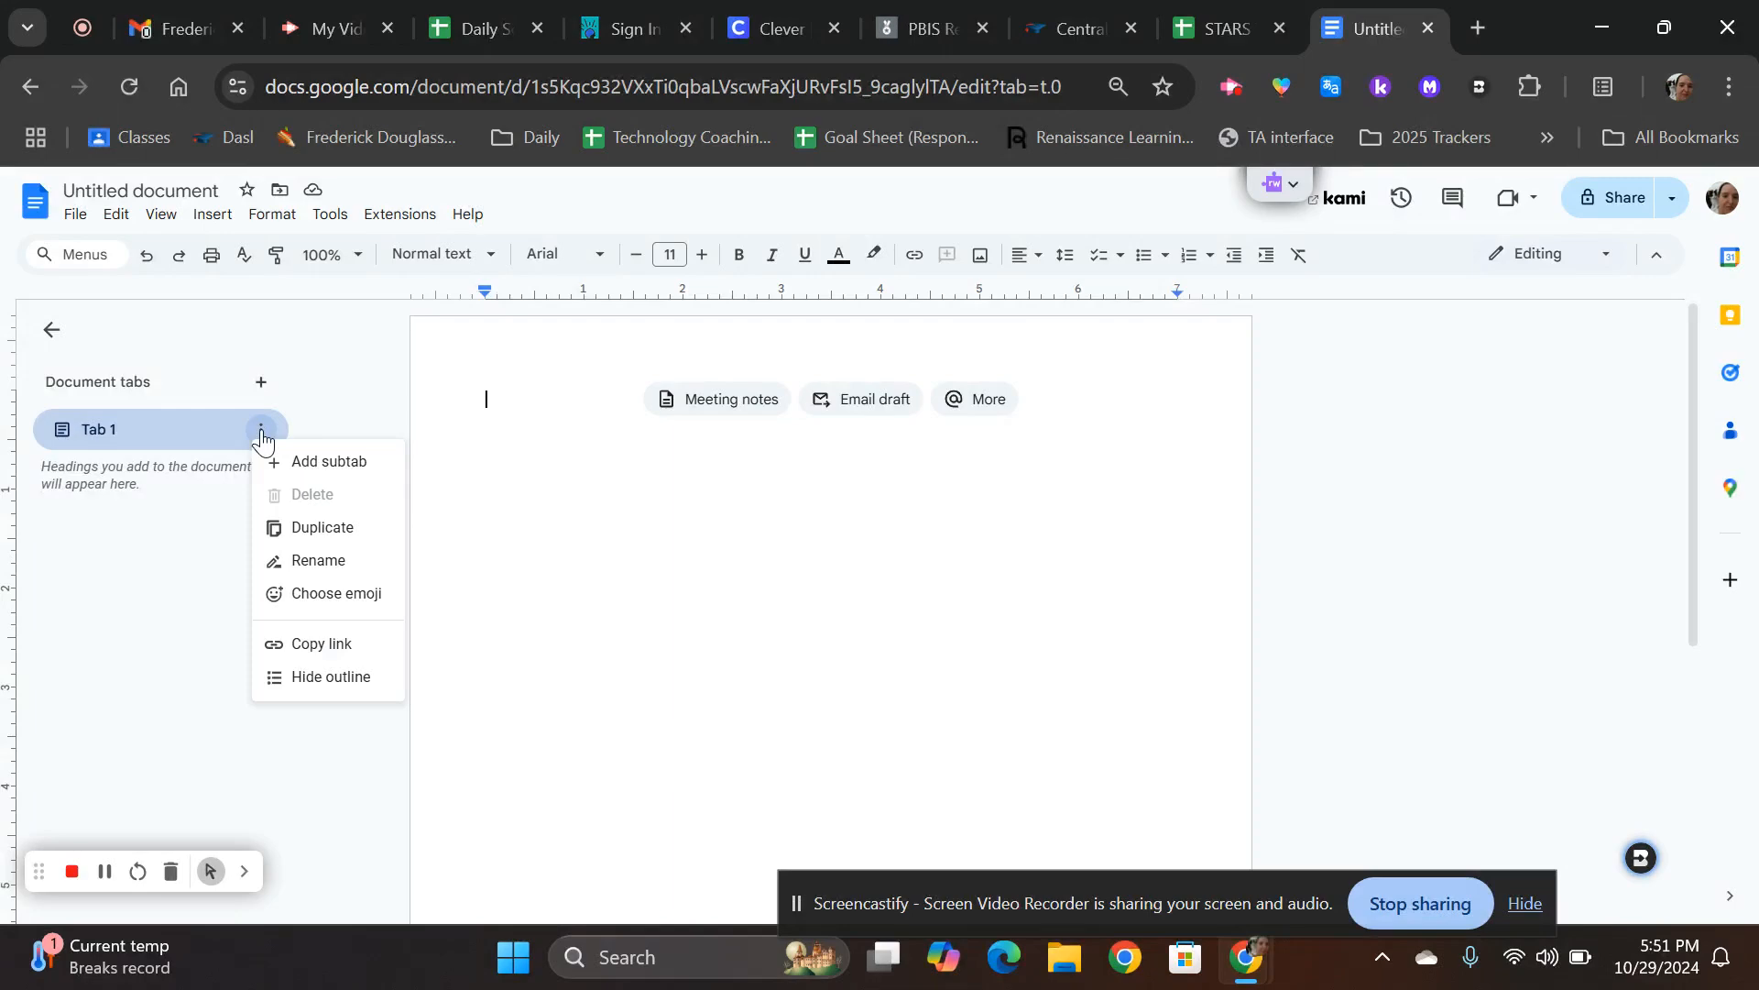
left_click(341, 566)
left_click(343, 573)
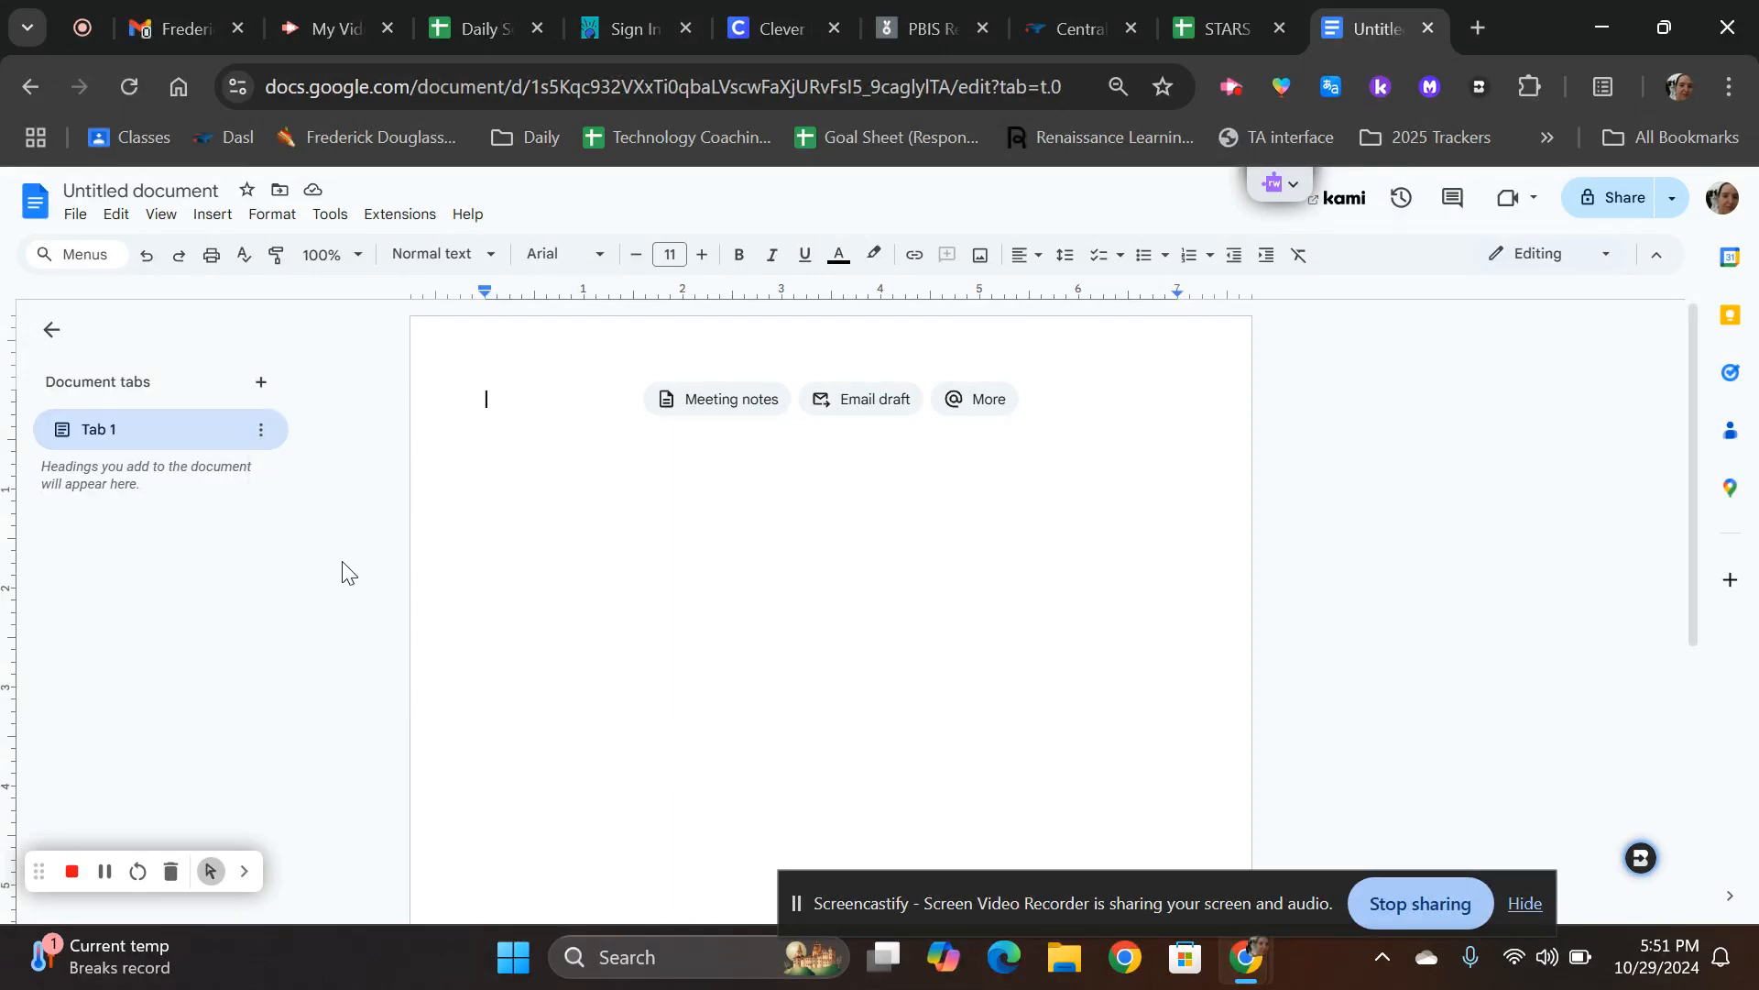
left_click(267, 427)
left_click(265, 430)
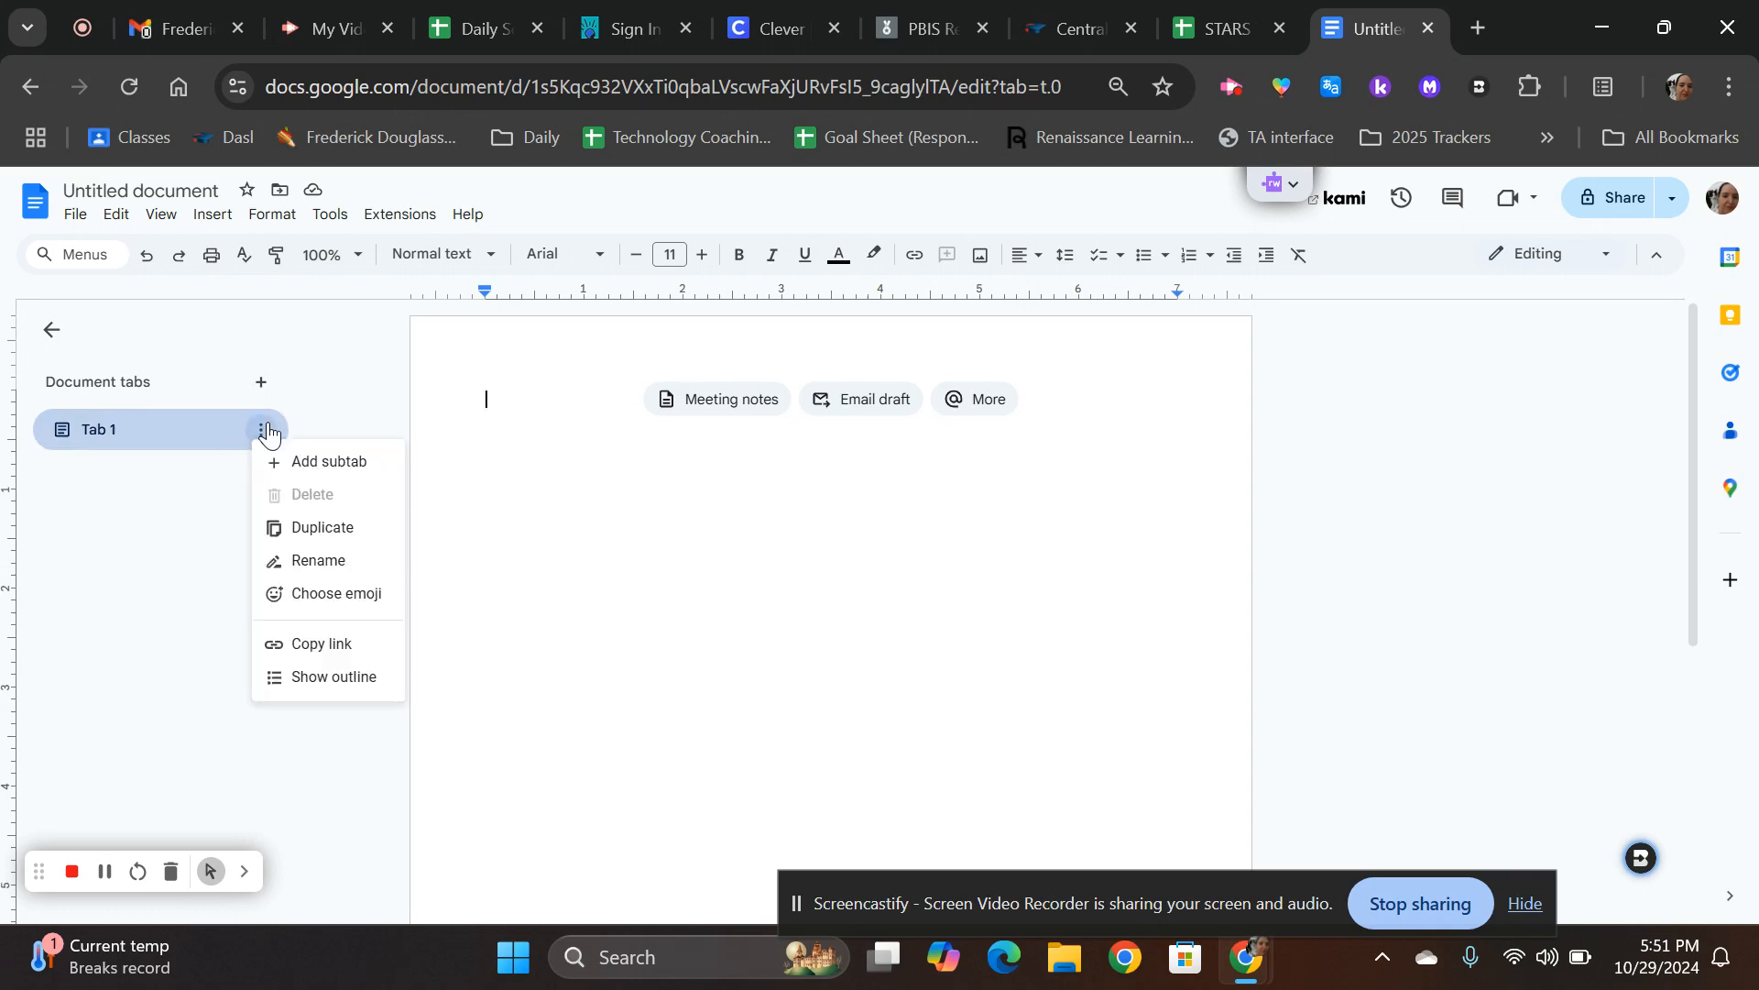
left_click(320, 561)
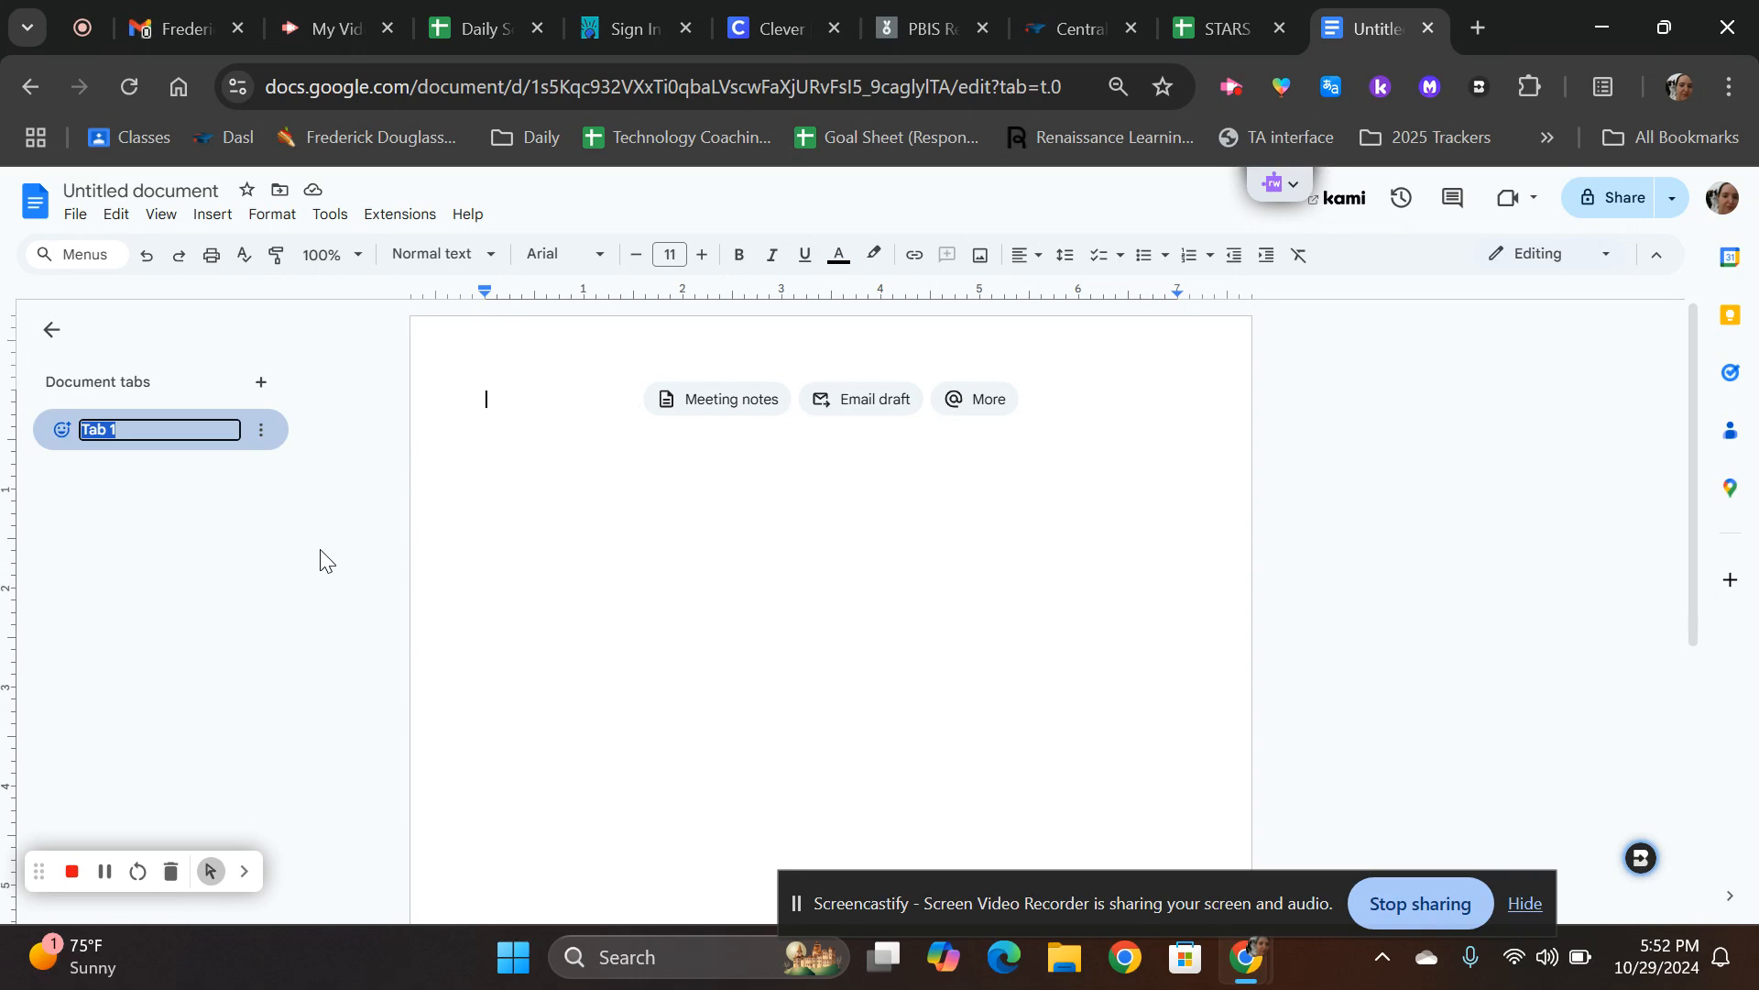
type("Lab")
key("Return")
Add a second document tab and switch between the two tabs, ending on Lab 1
left_click(268, 394)
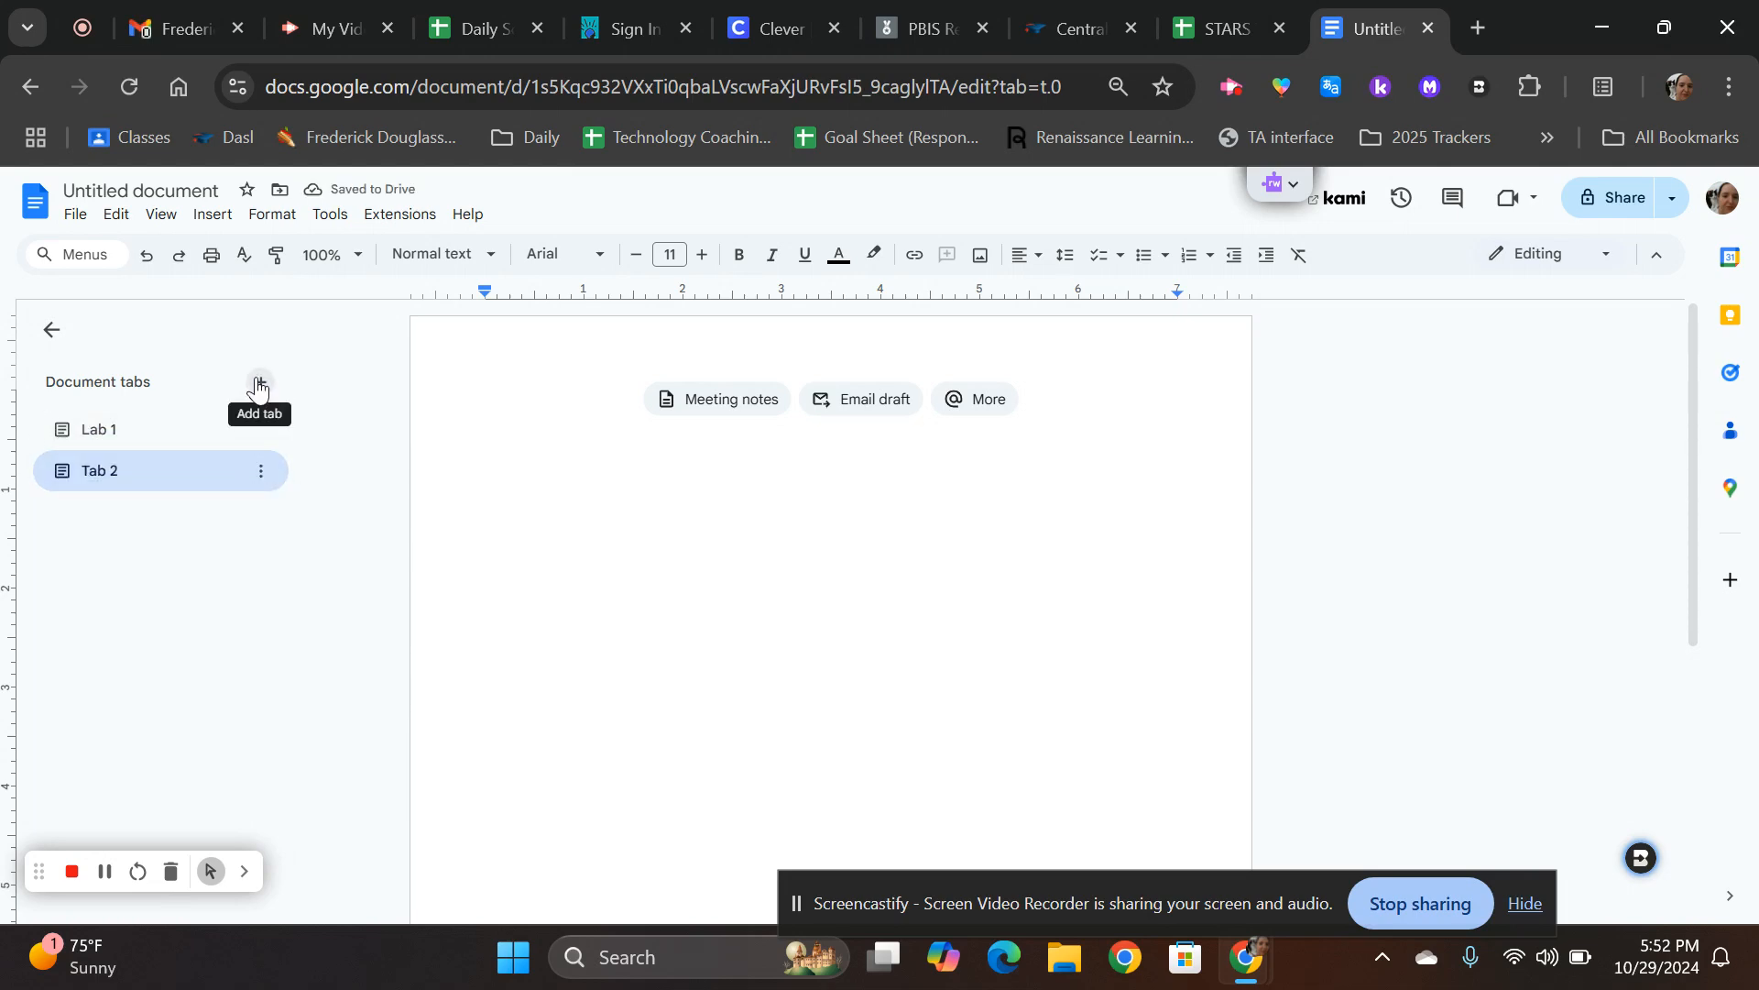
left_click(213, 424)
left_click(207, 479)
left_click(165, 425)
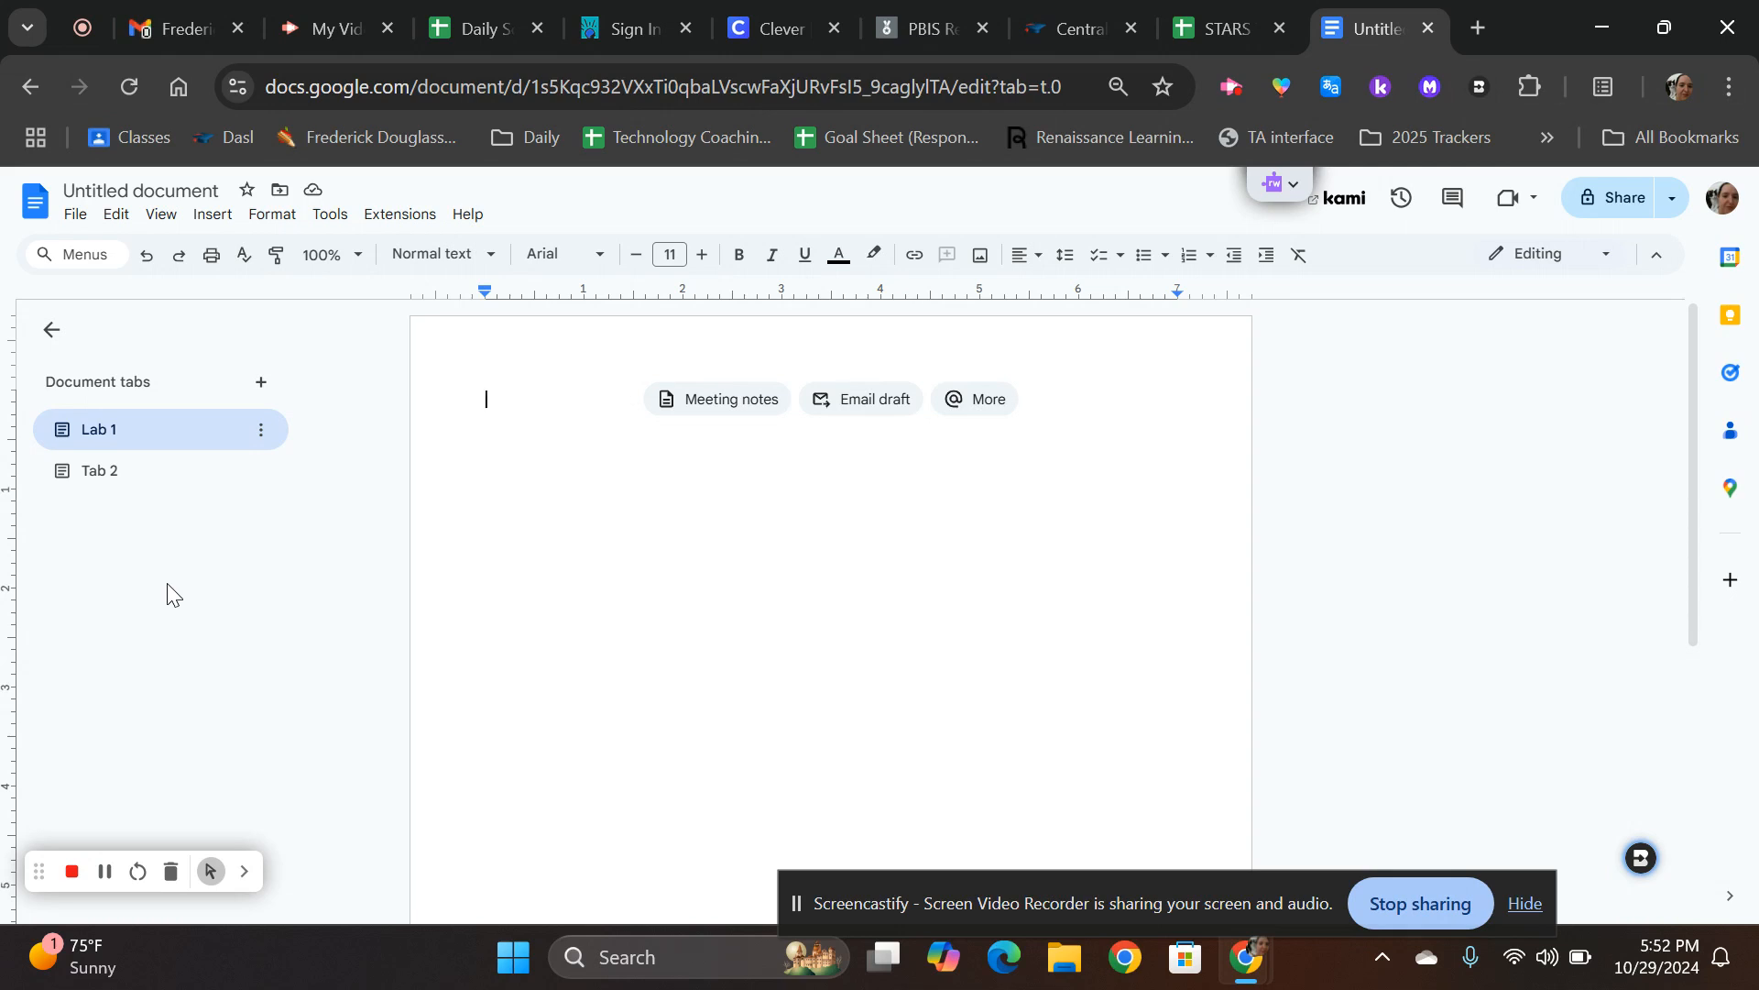
left_click(80, 220)
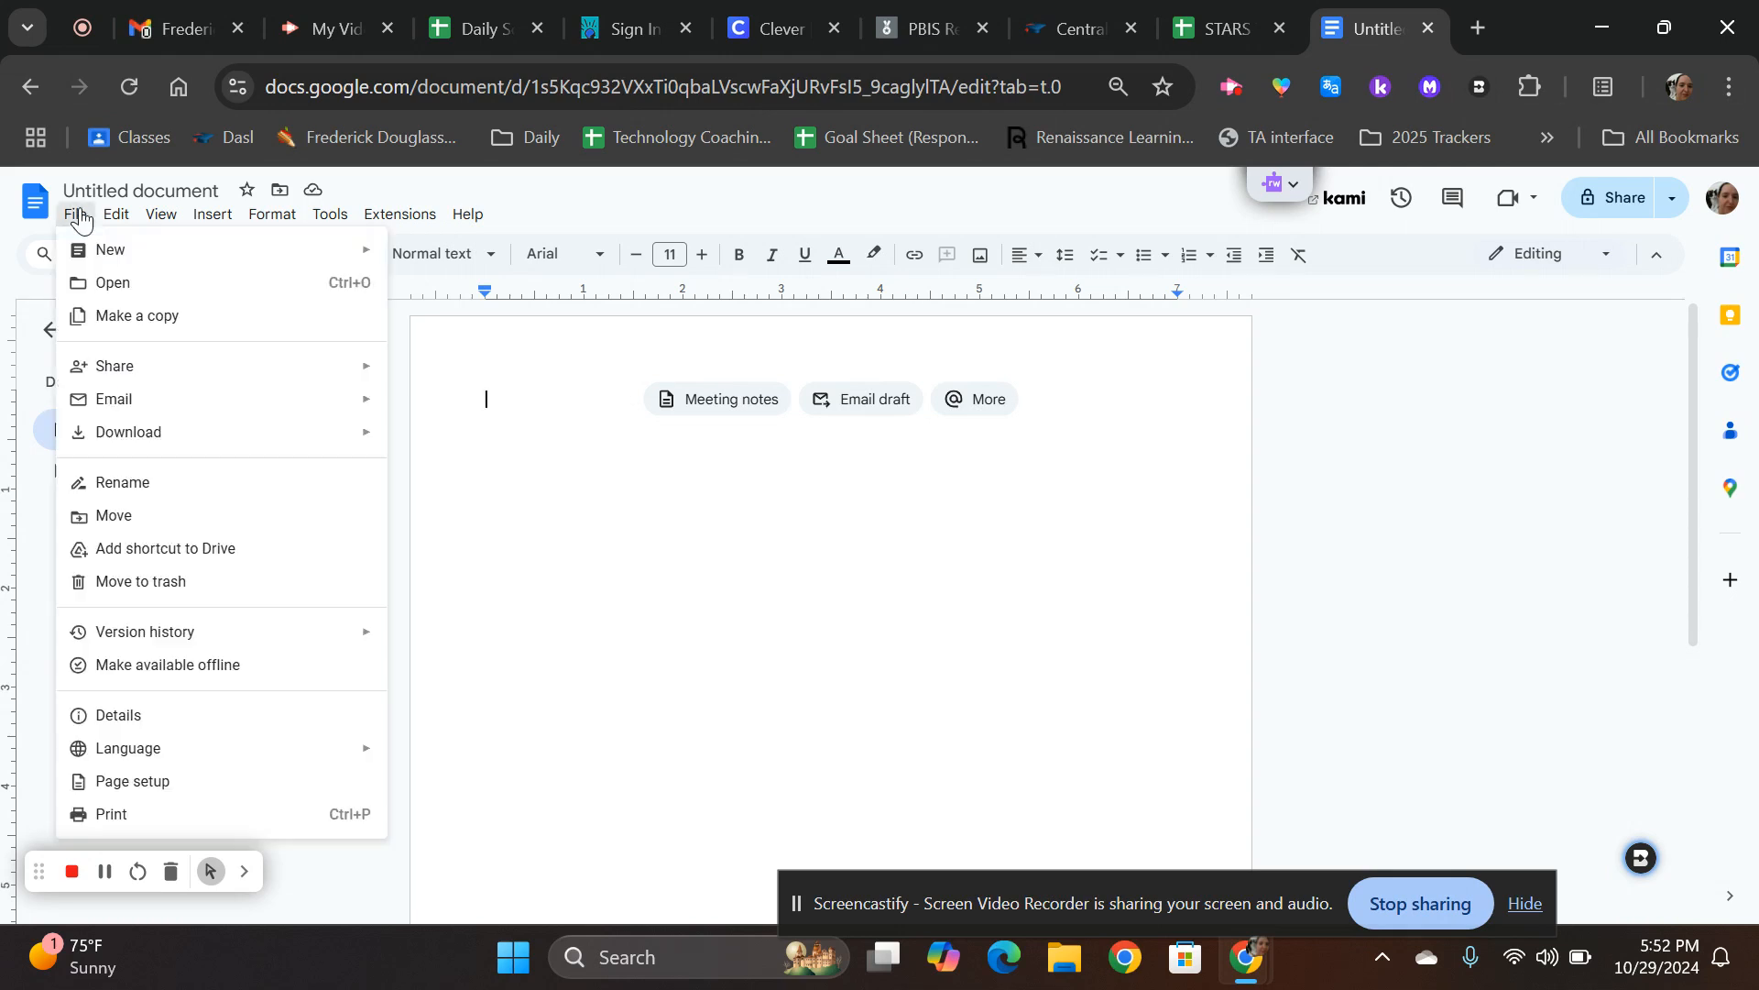
mouse_move(149, 405)
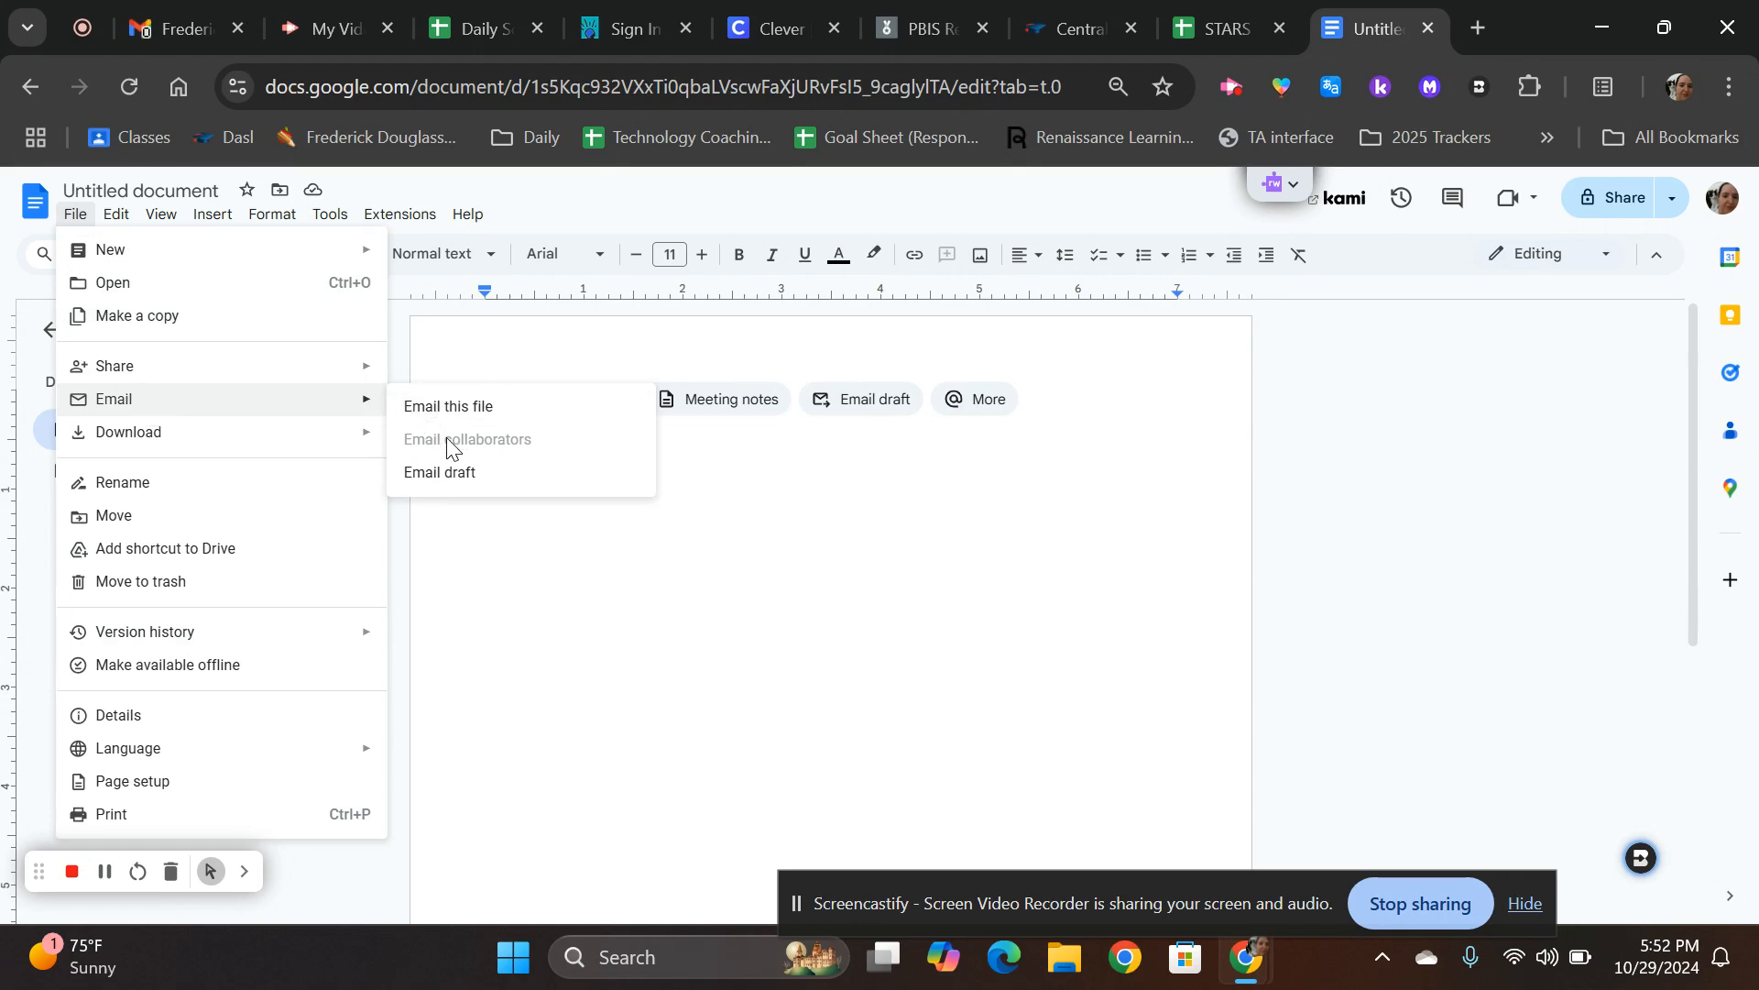
left_click(670, 589)
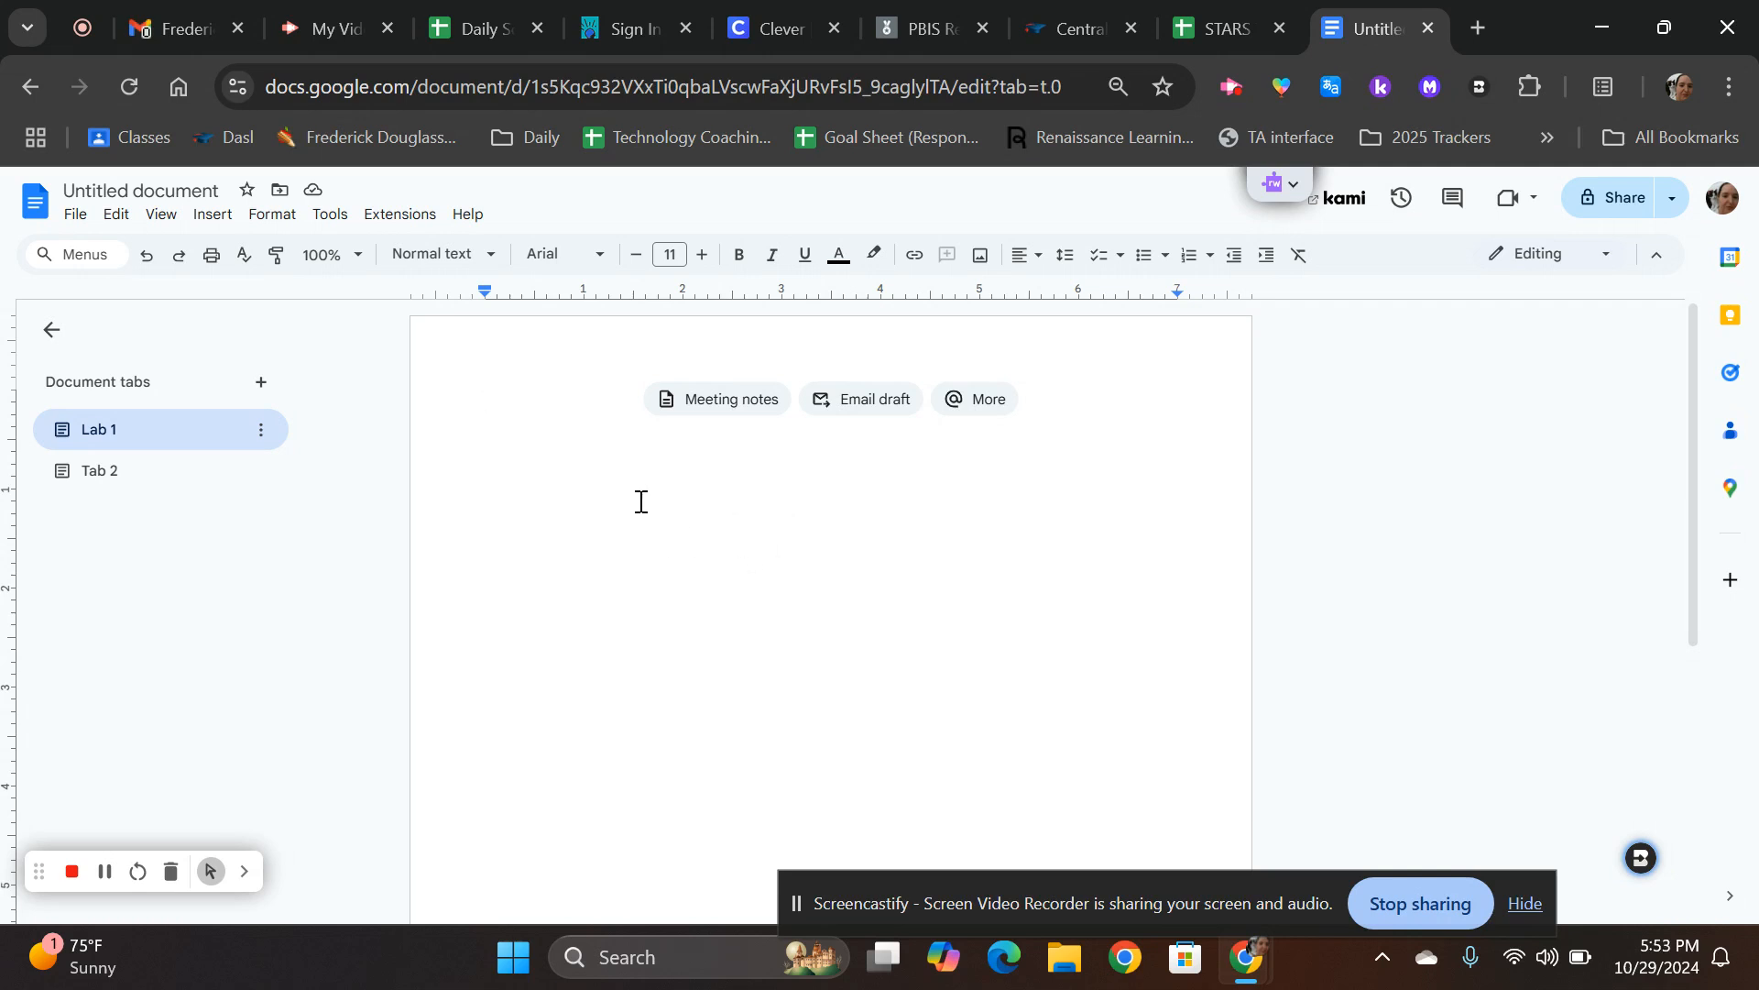
Insert a Calendar event placeholder chip in the Lab 1 tab and delete it again
type("@")
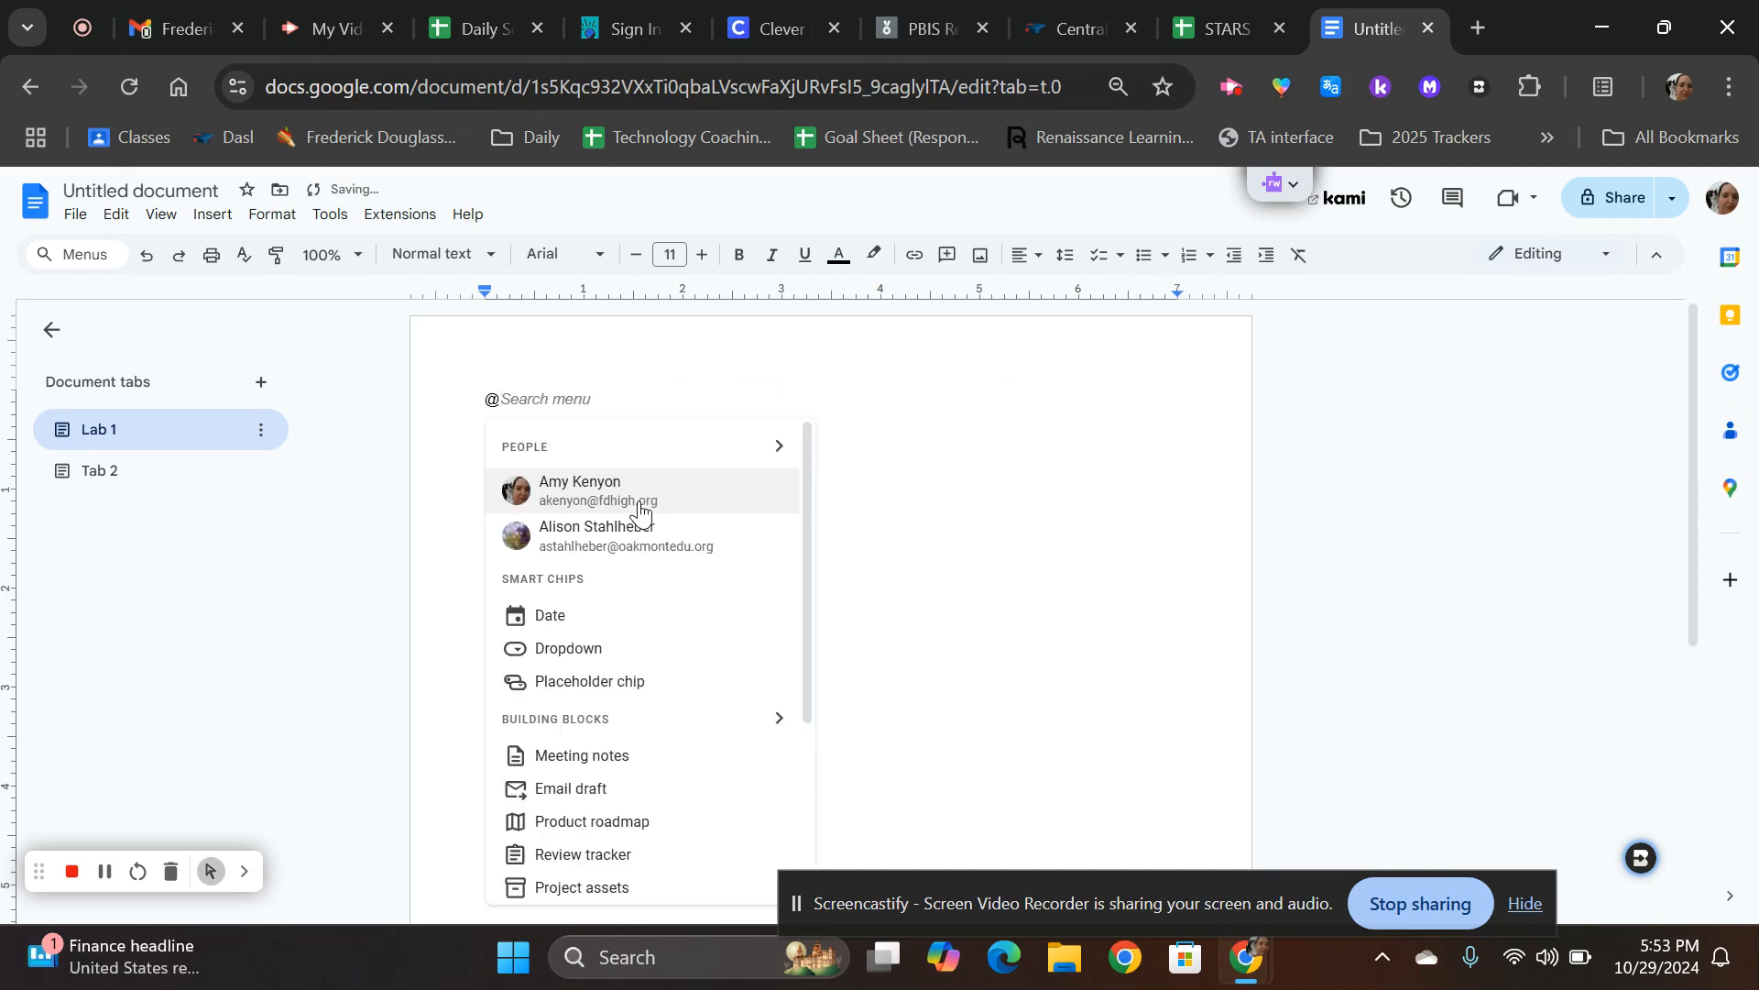
key("BackSpace")
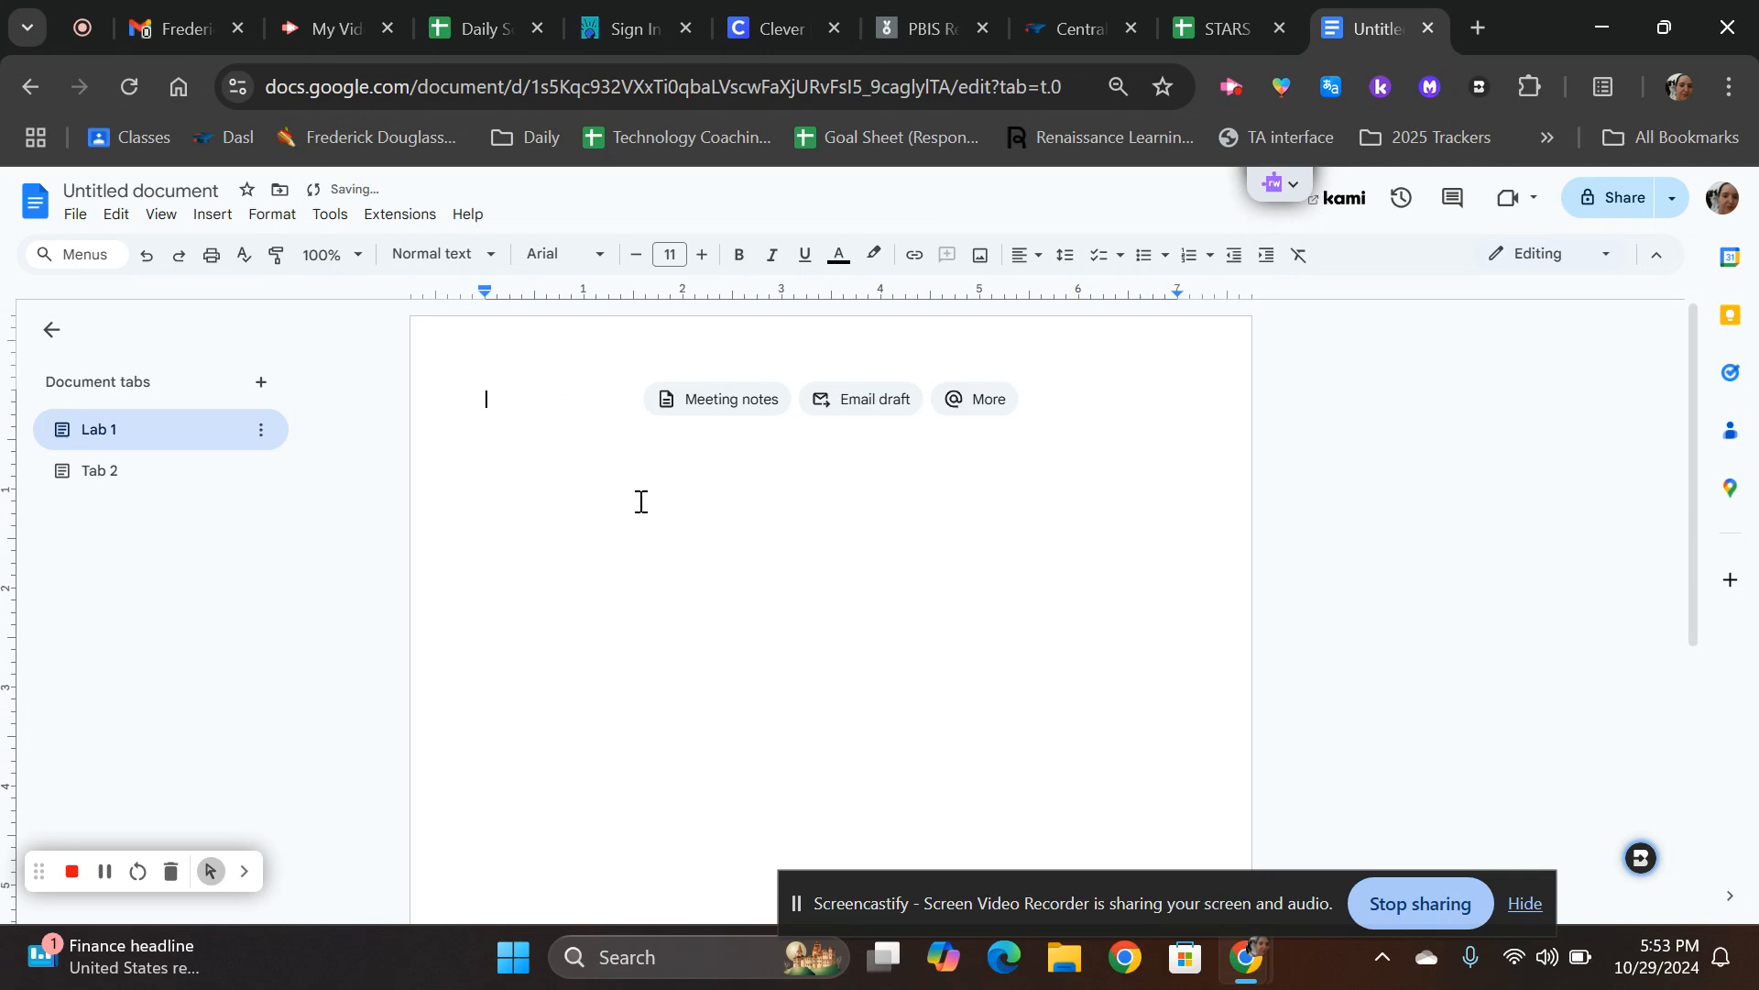
type("@")
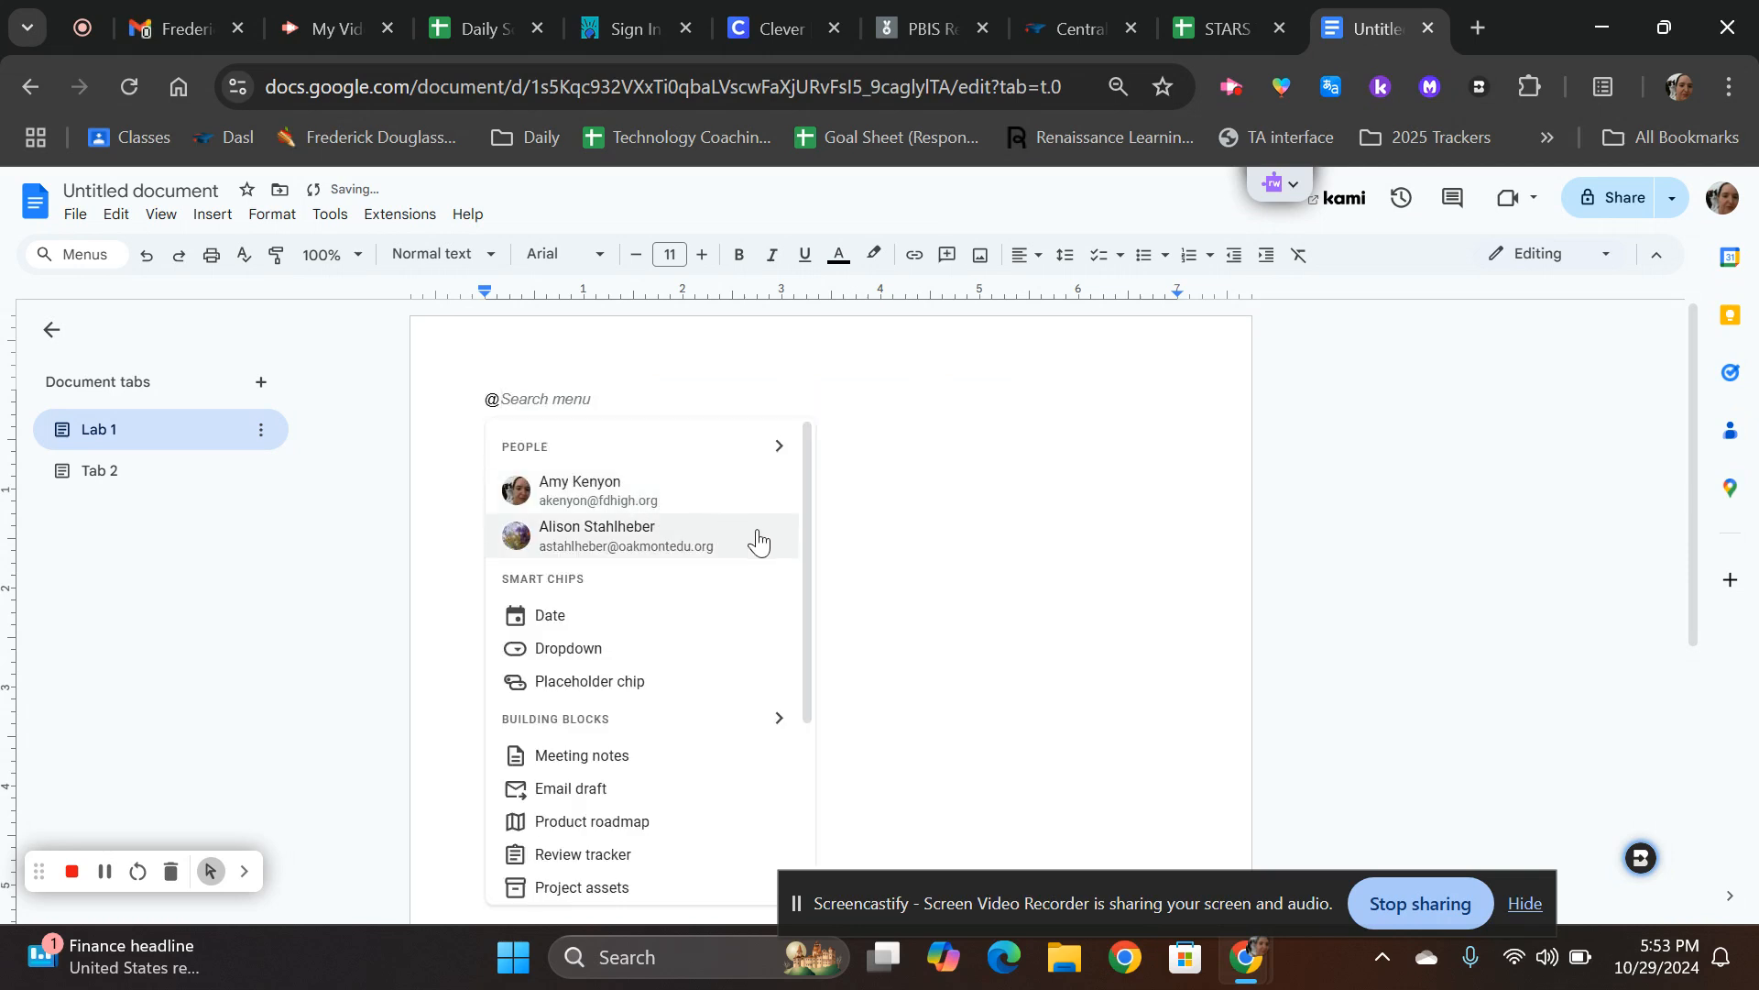
scroll(814, 561, "down", 3)
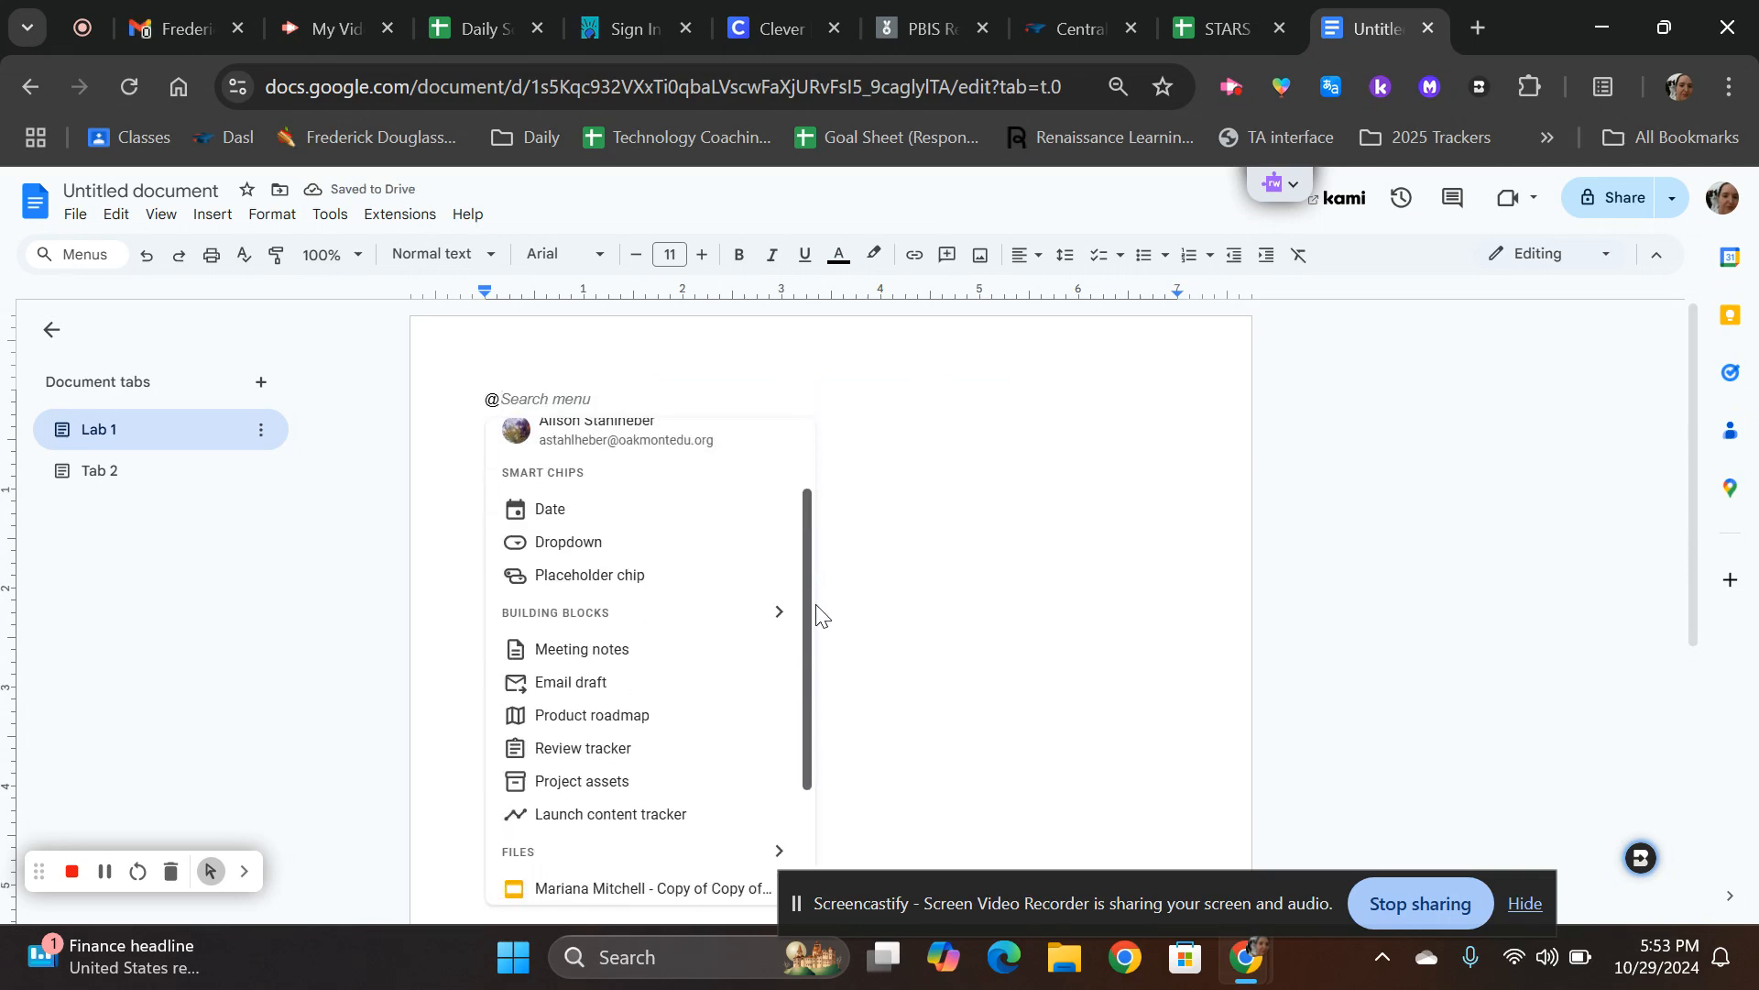
scroll(818, 659, "down", 2)
scroll(813, 648, "up", 3)
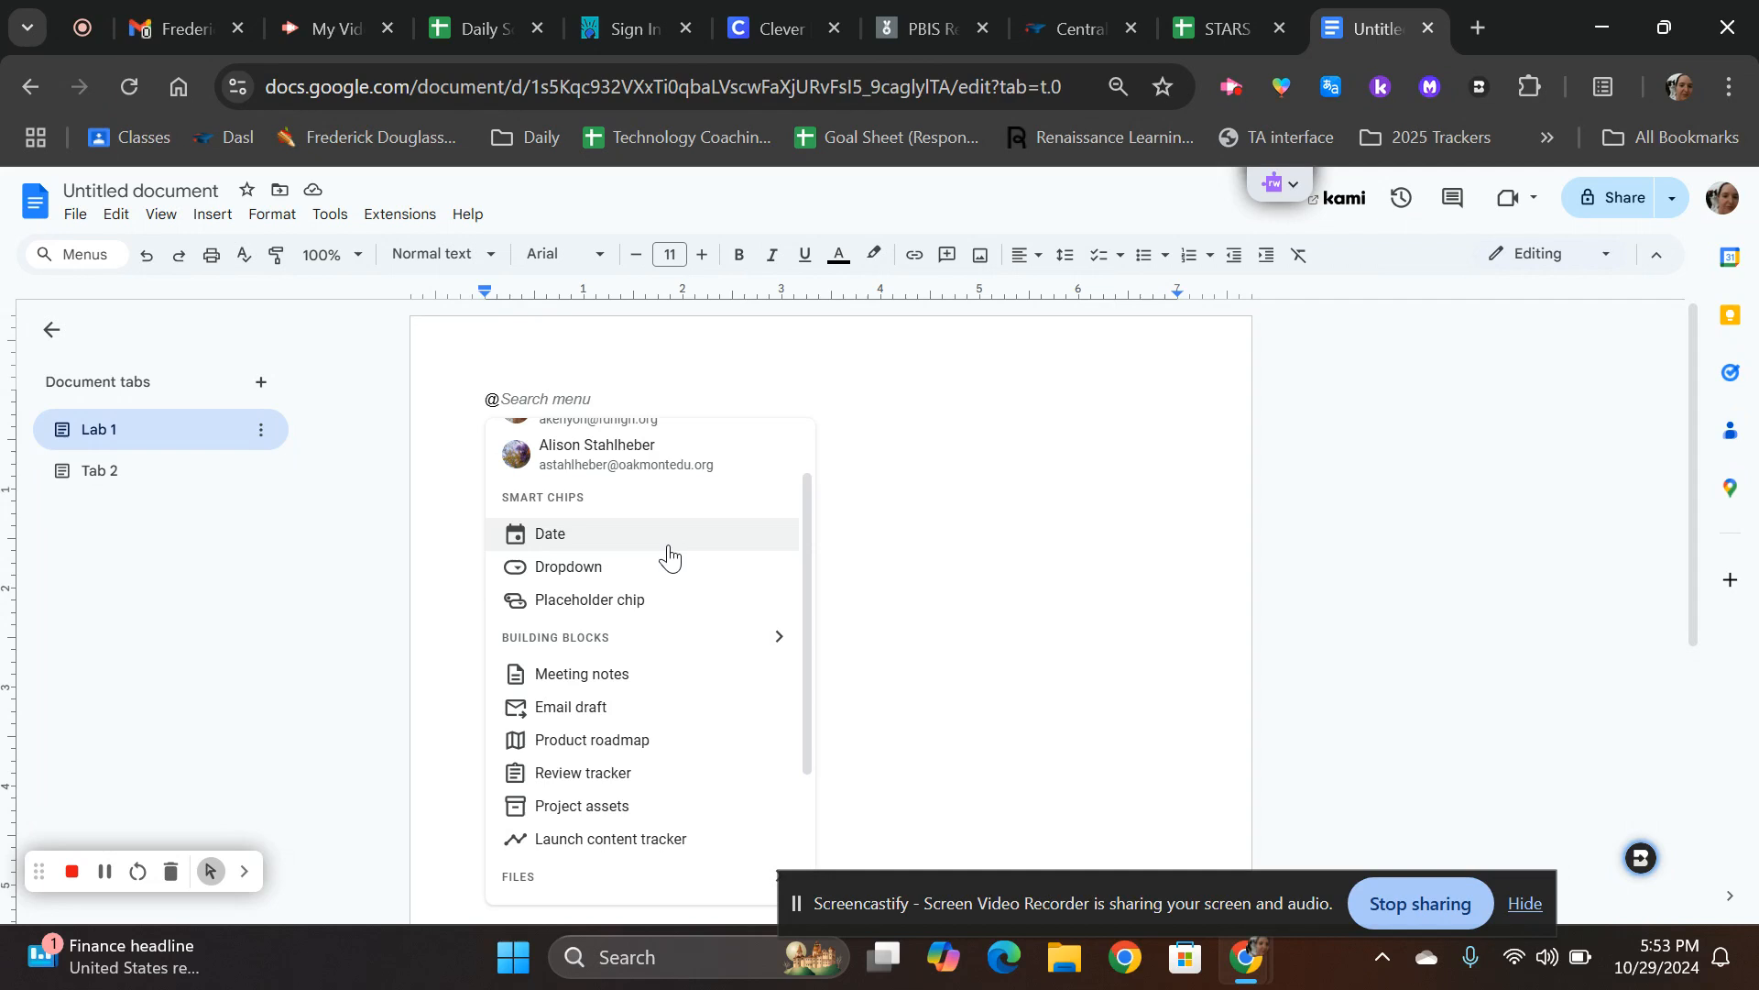
left_click(660, 602)
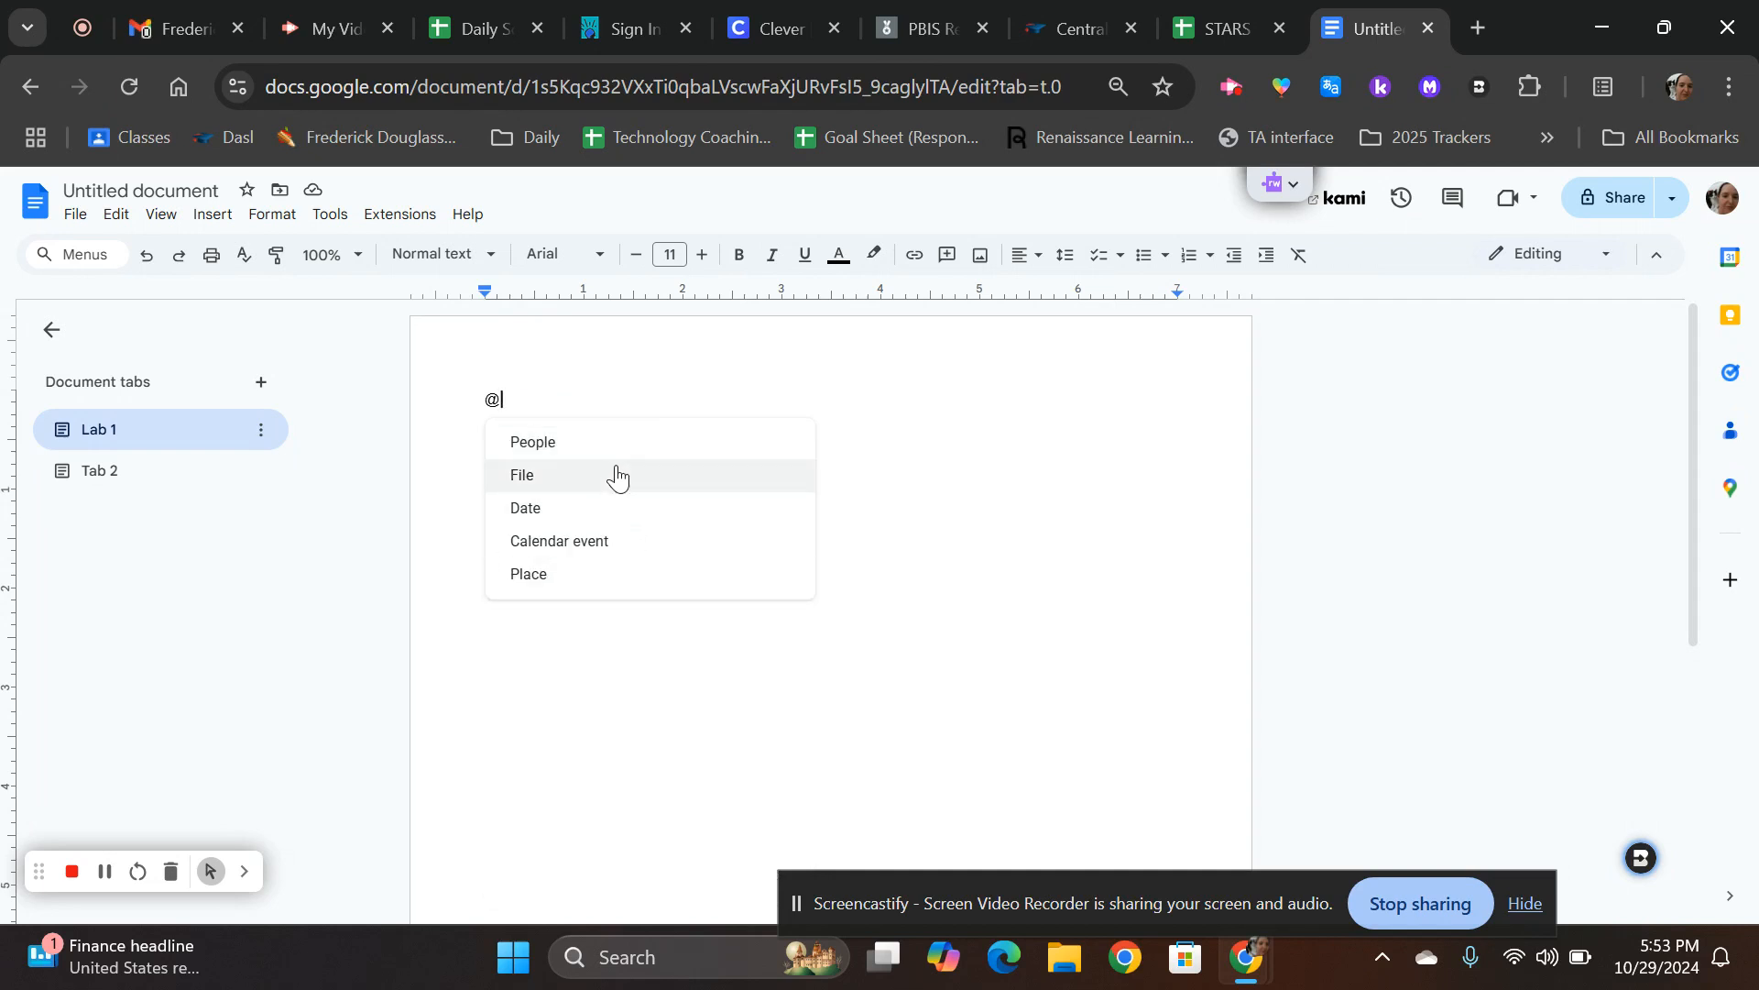
left_click(637, 537)
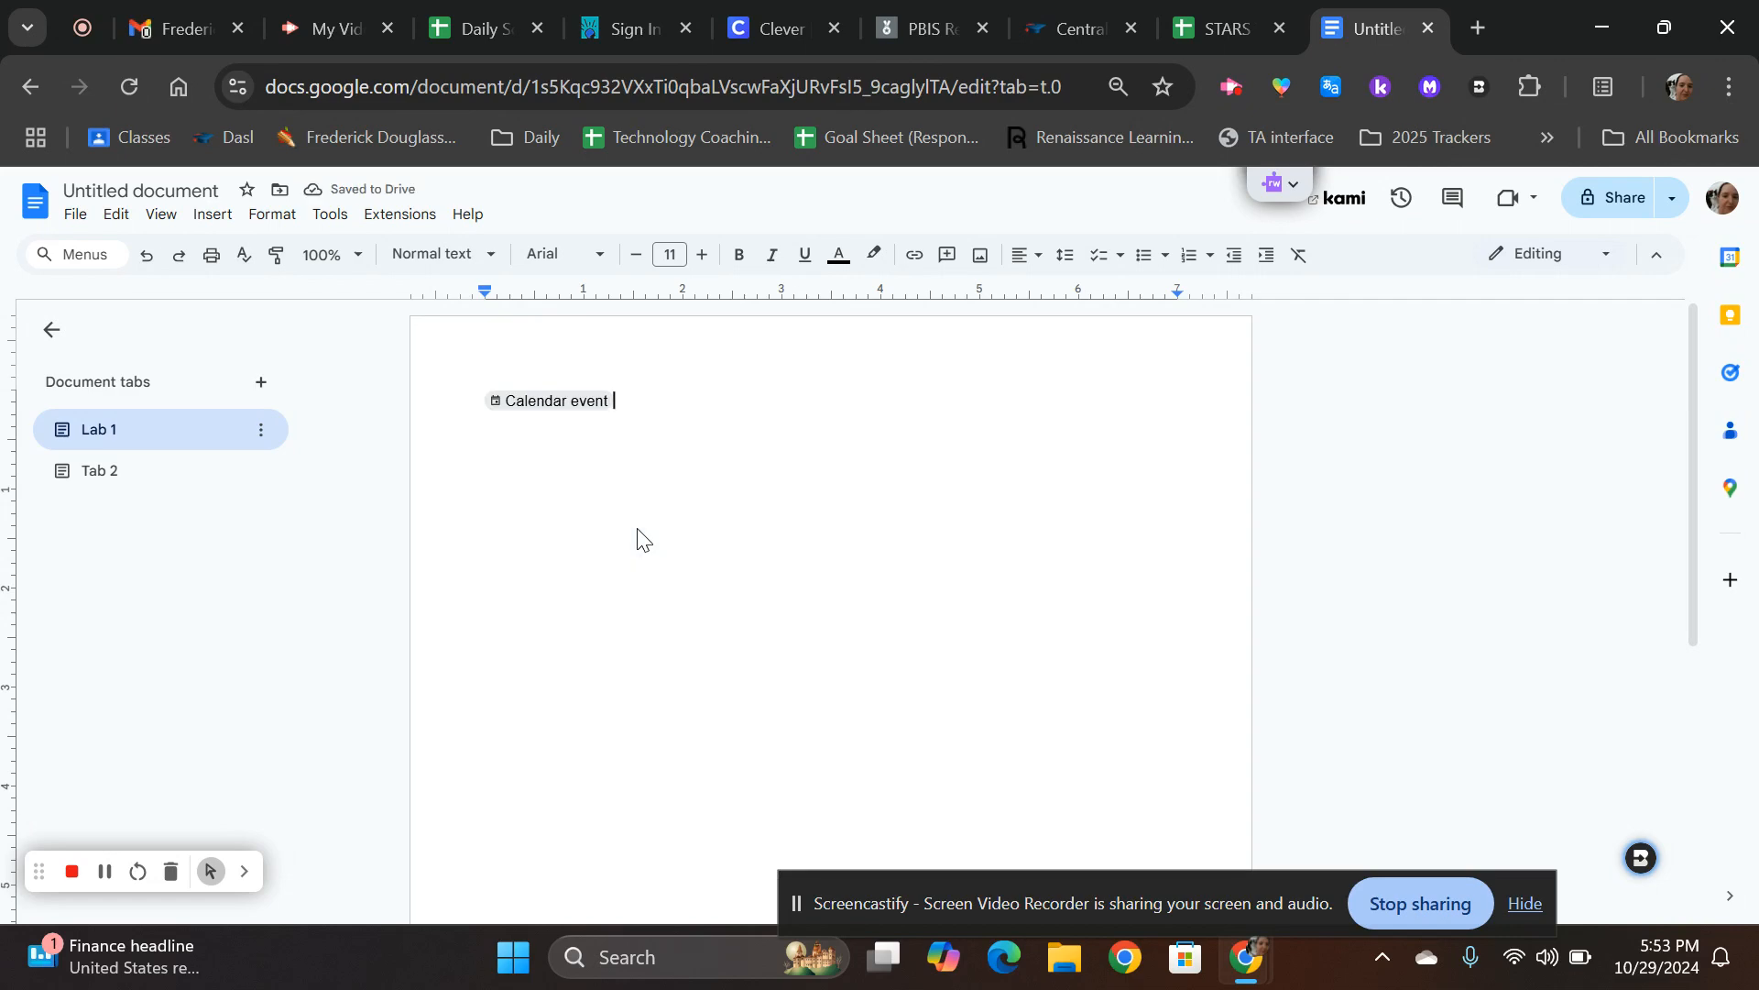
key("BackSpace")
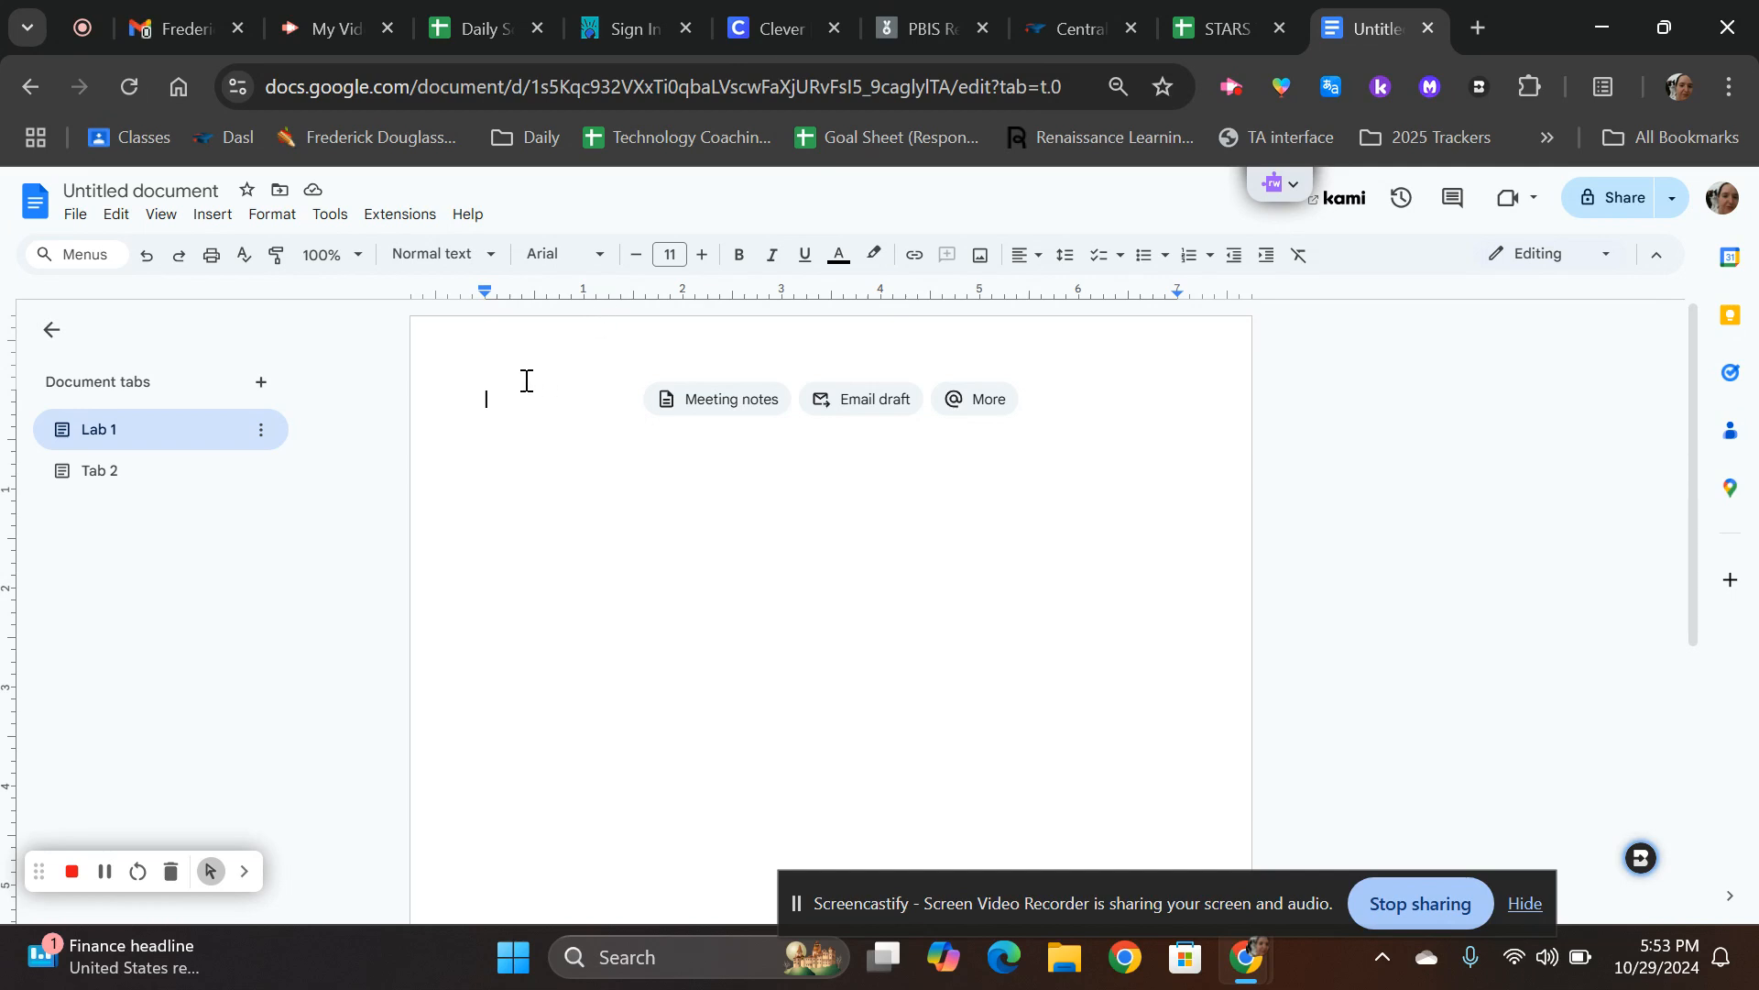
Insert a Meeting notes building block for the Testing Committee calendar event in the Lab 1 tab
type("@")
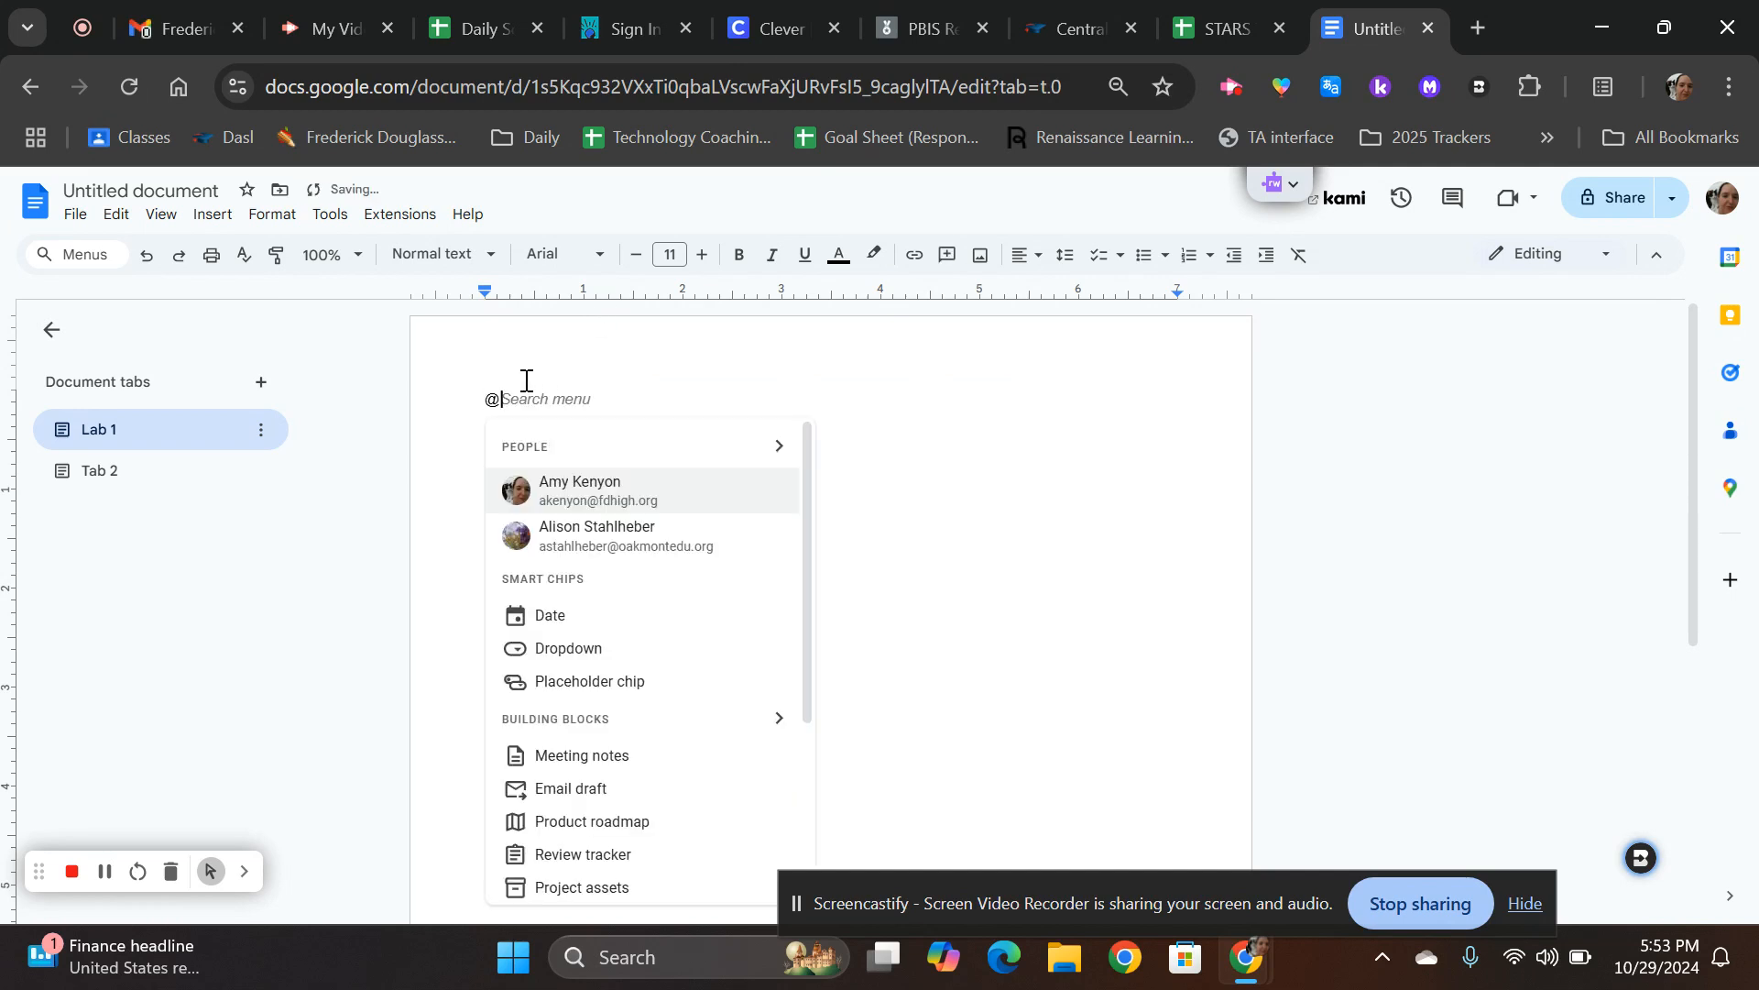
left_click(602, 764)
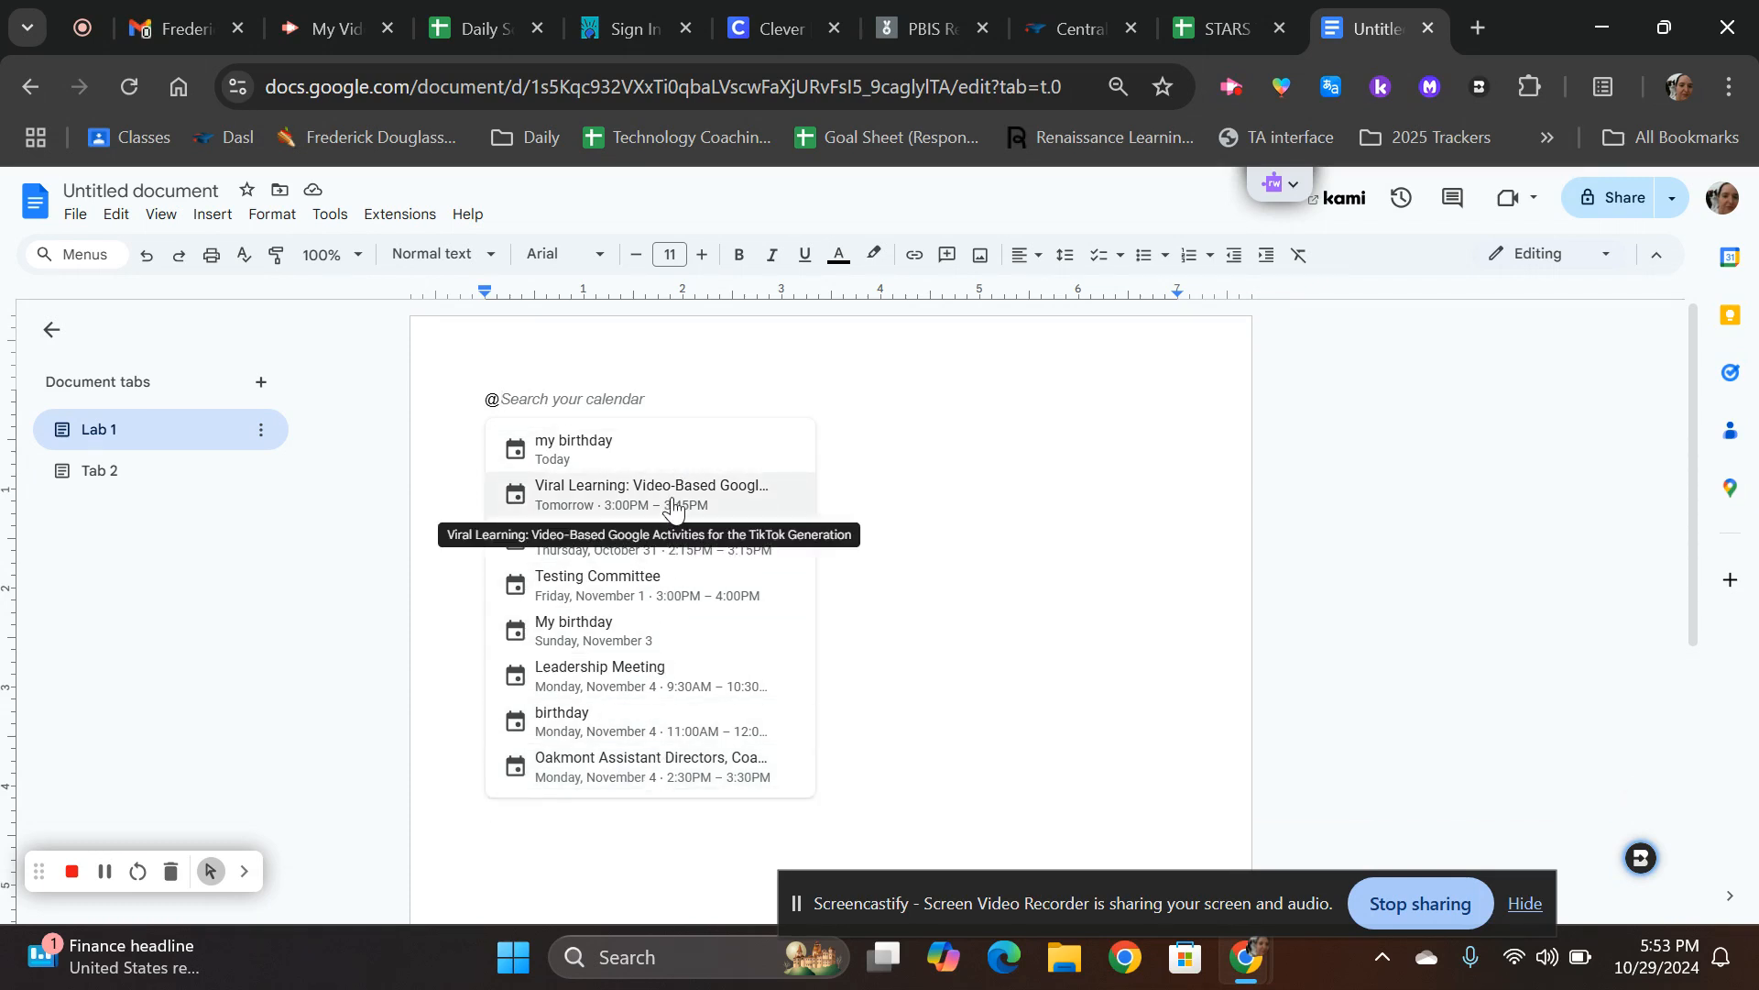
left_click(670, 600)
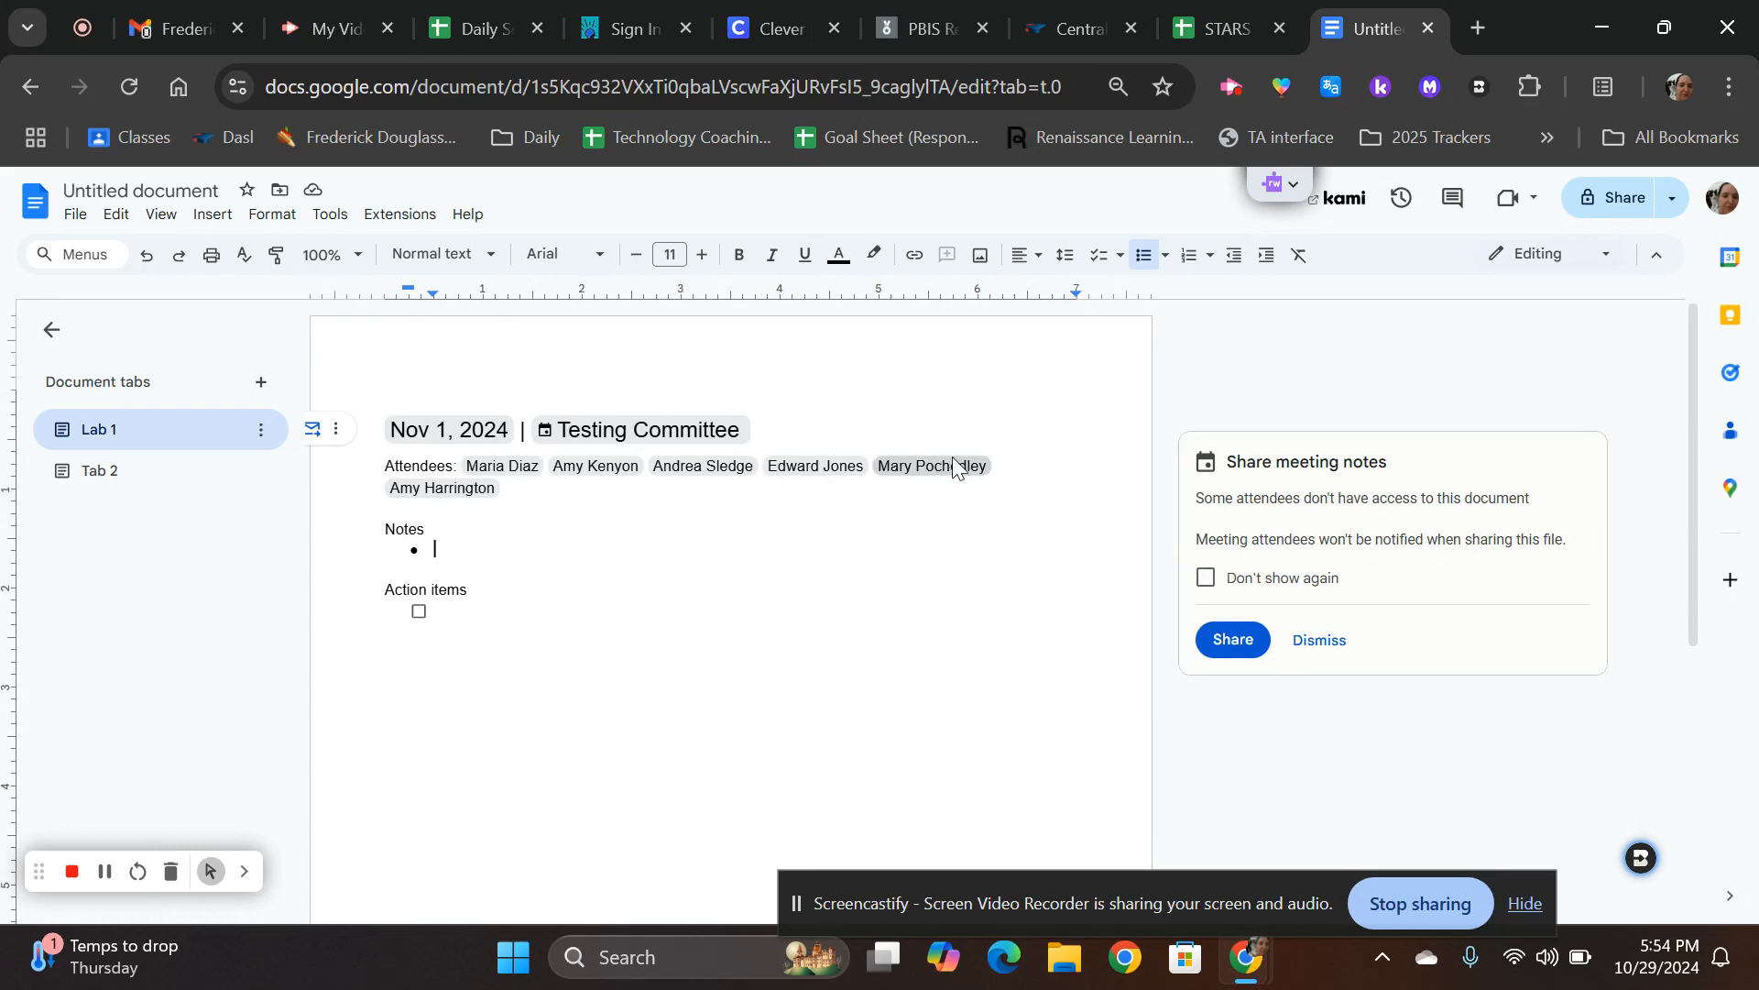
mouse_move(680, 427)
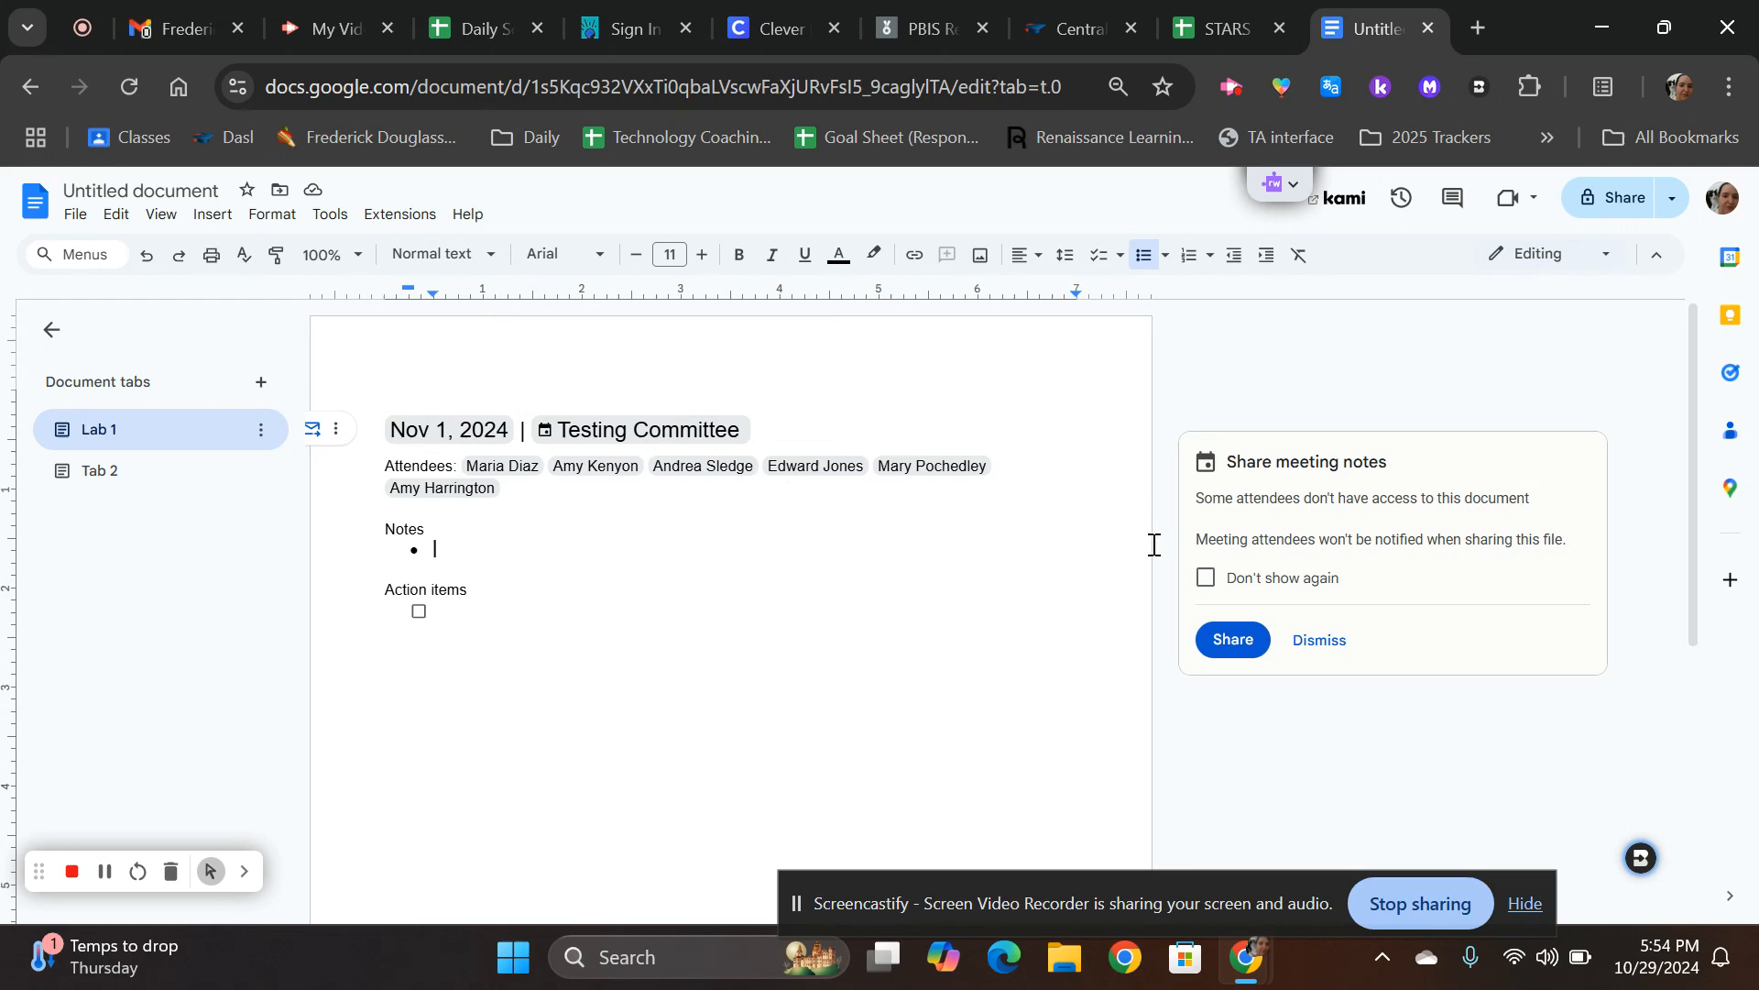
Delete the whole Testing Committee meeting notes block from the Lab 1 tab
left_click_drag(495, 605, 339, 447)
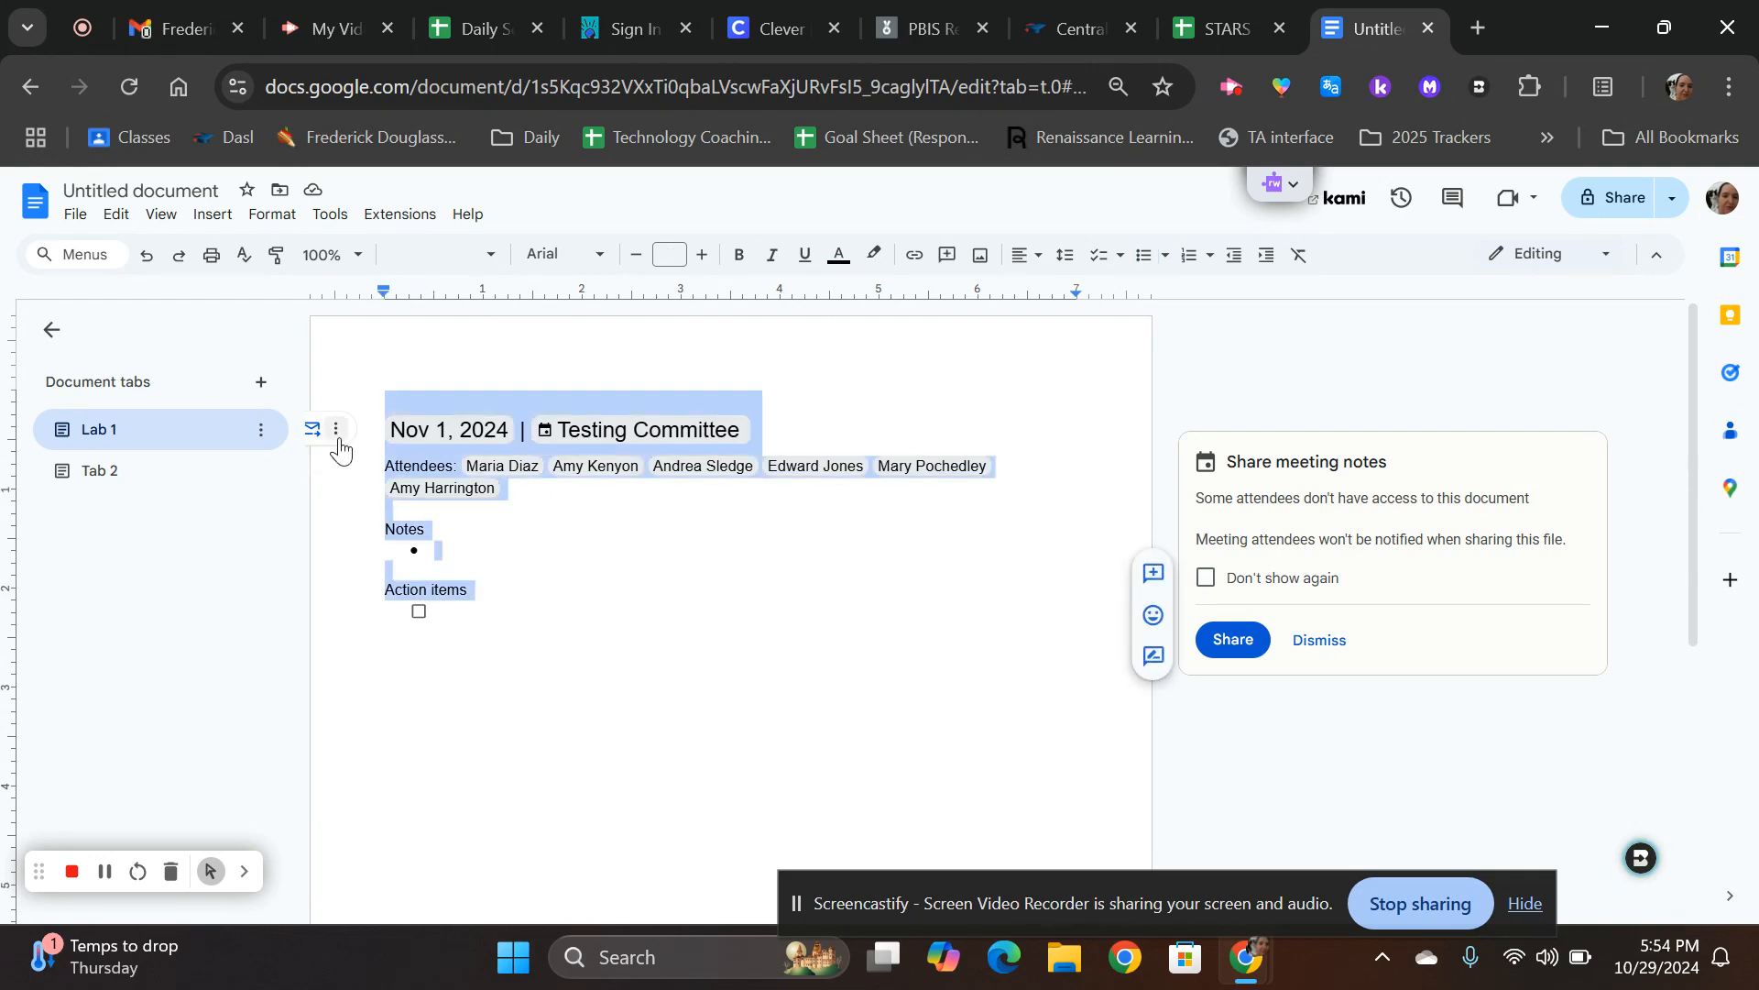
key("BackSpace")
key("BackSpace")
key("BackSpace")
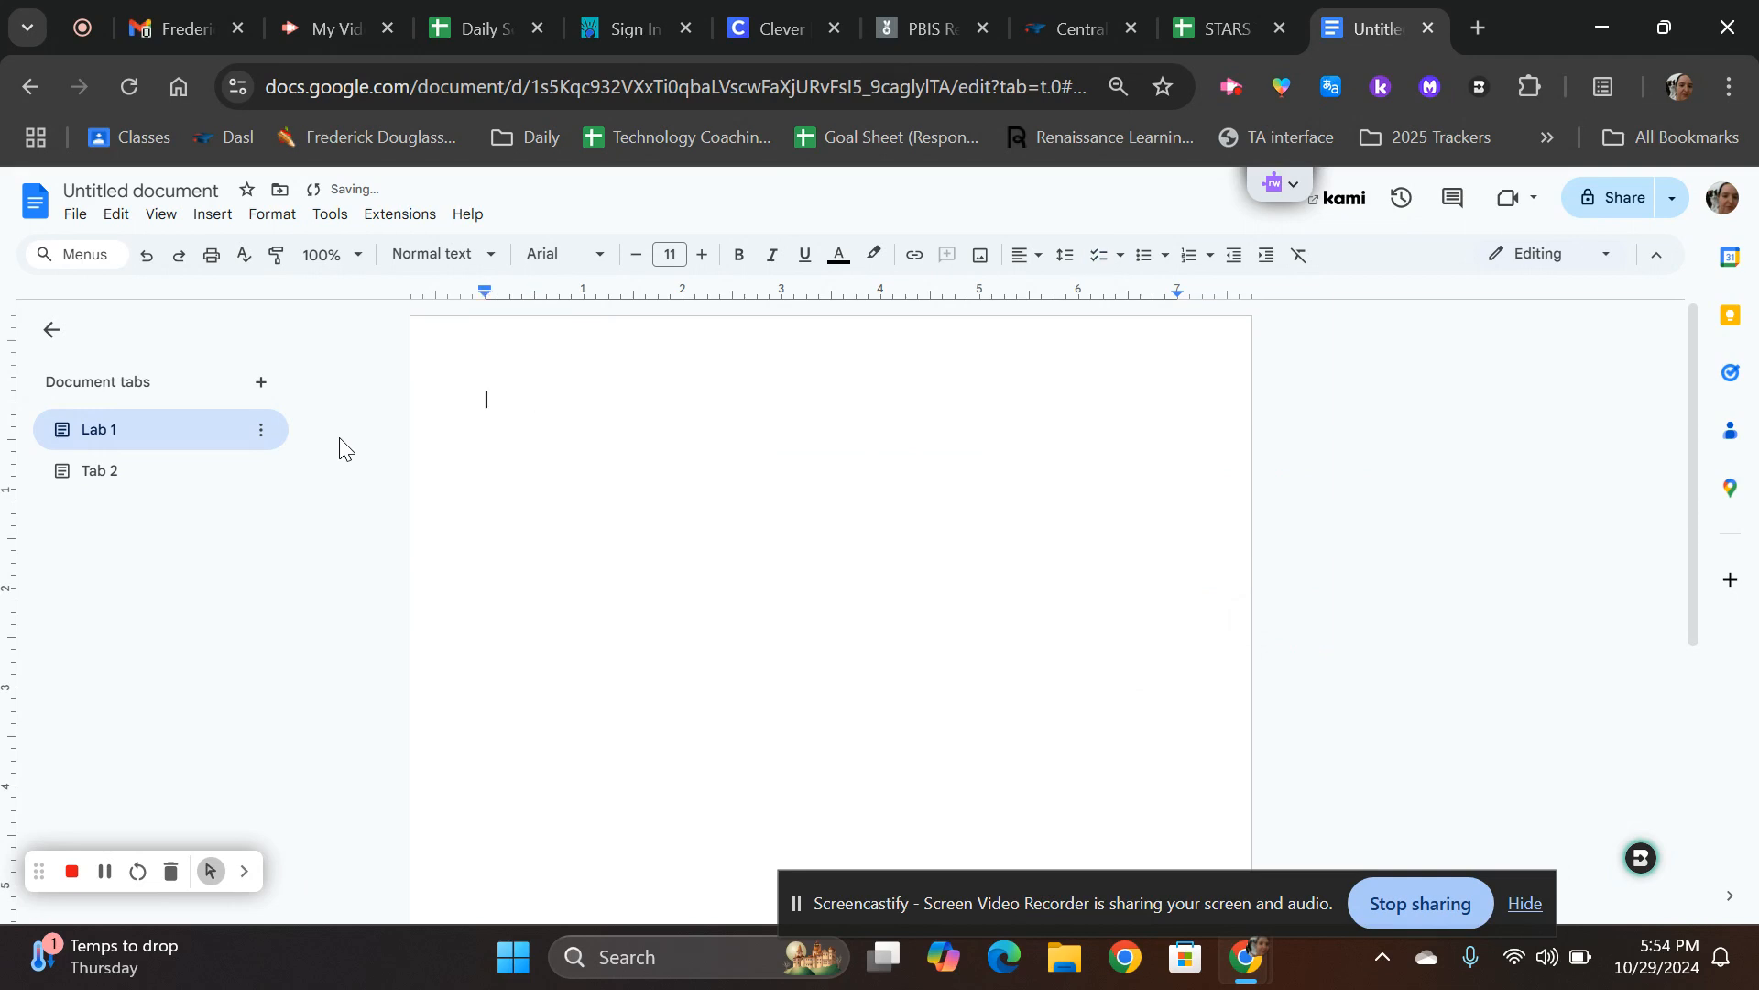
Insert an Email draft building block in the Lab 1 tab, preview it in Gmail and close the compose window
left_click(228, 222)
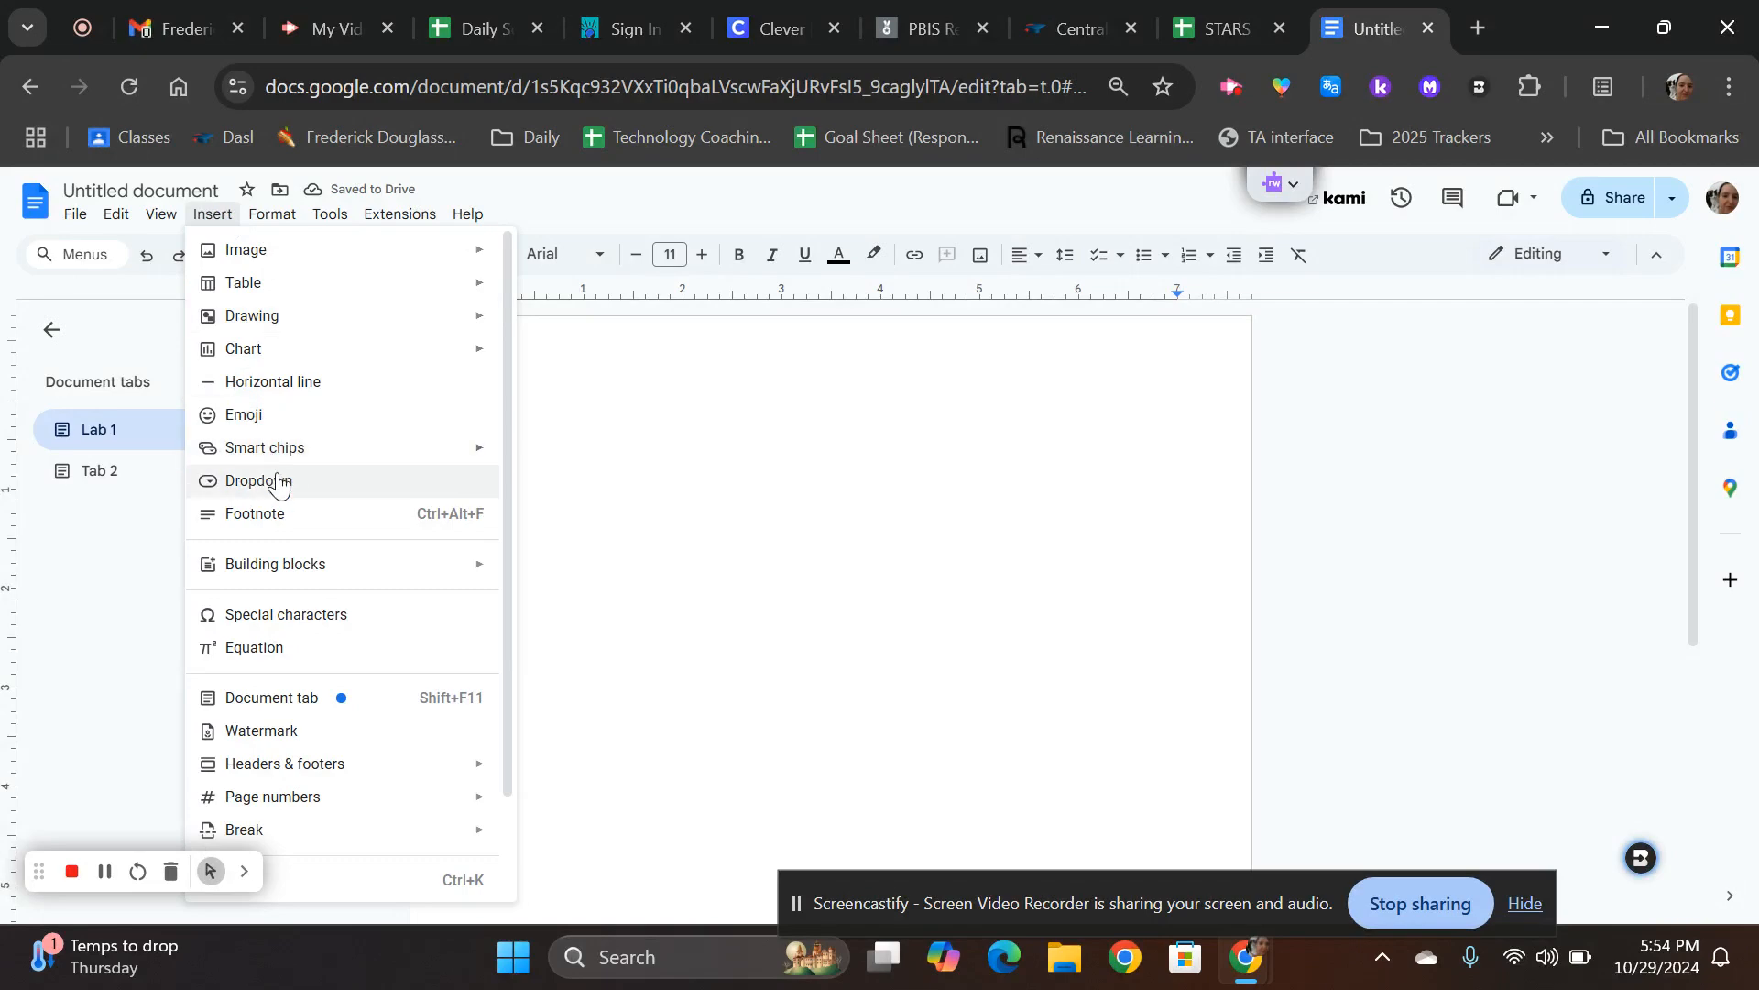
mouse_move(271, 466)
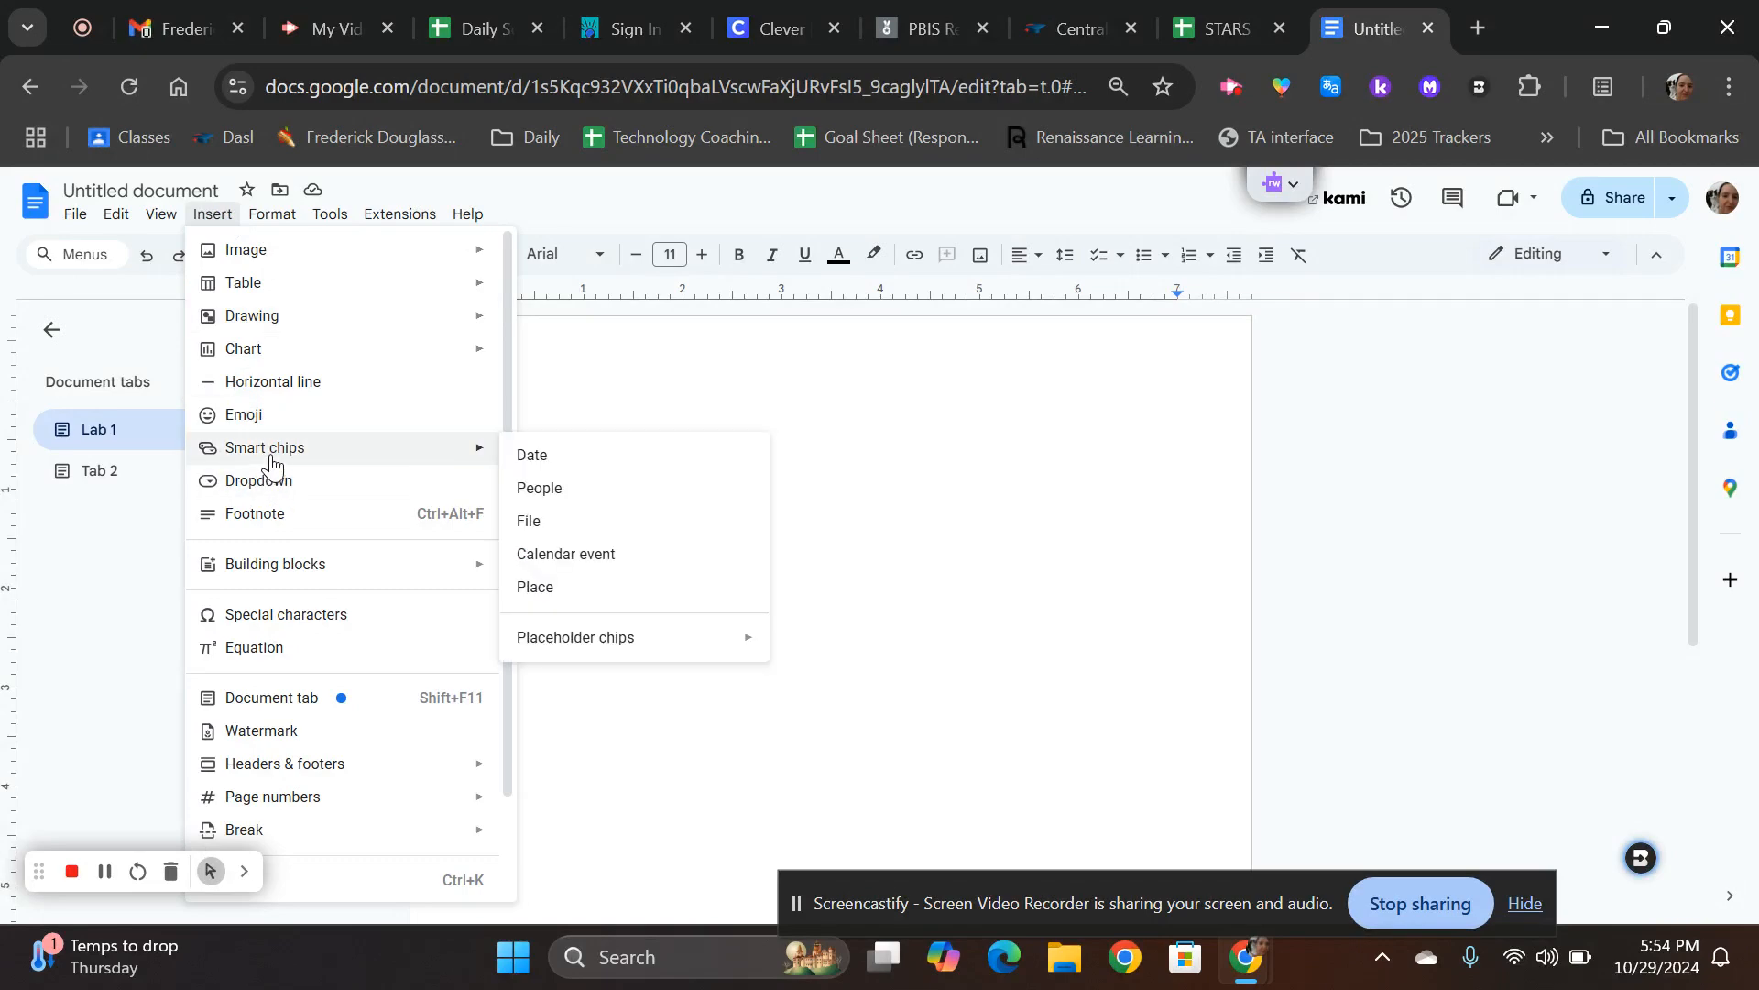
mouse_move(273, 573)
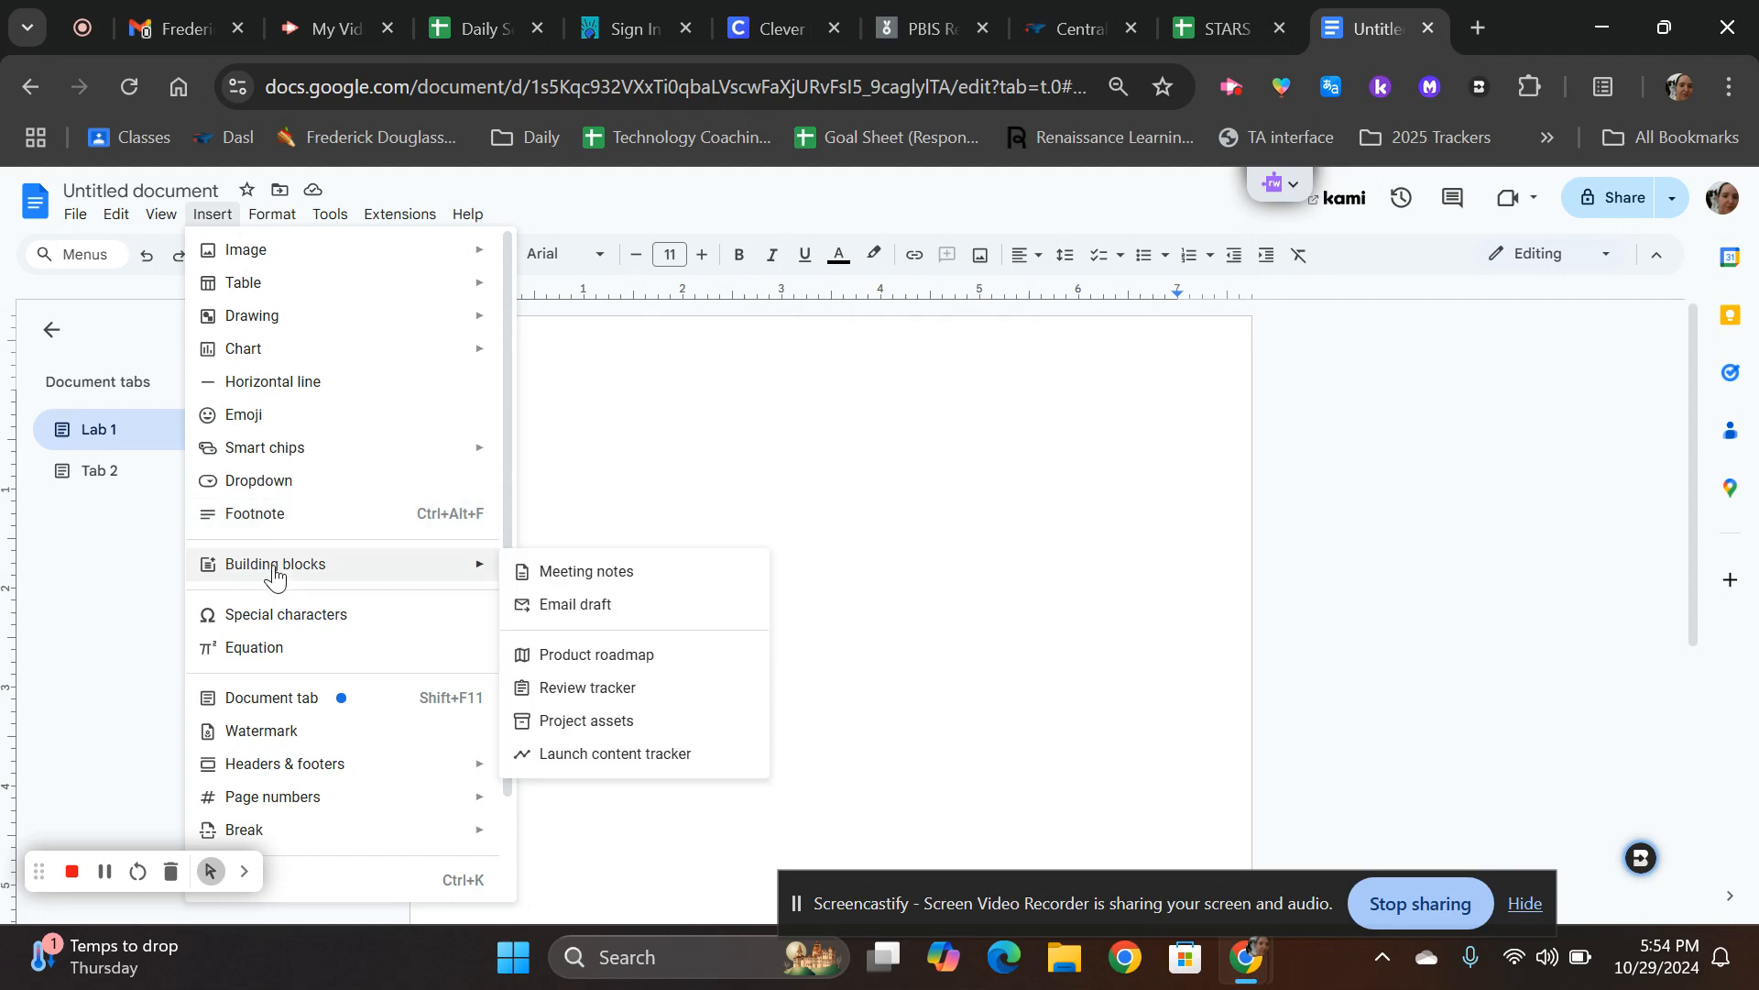
left_click(572, 605)
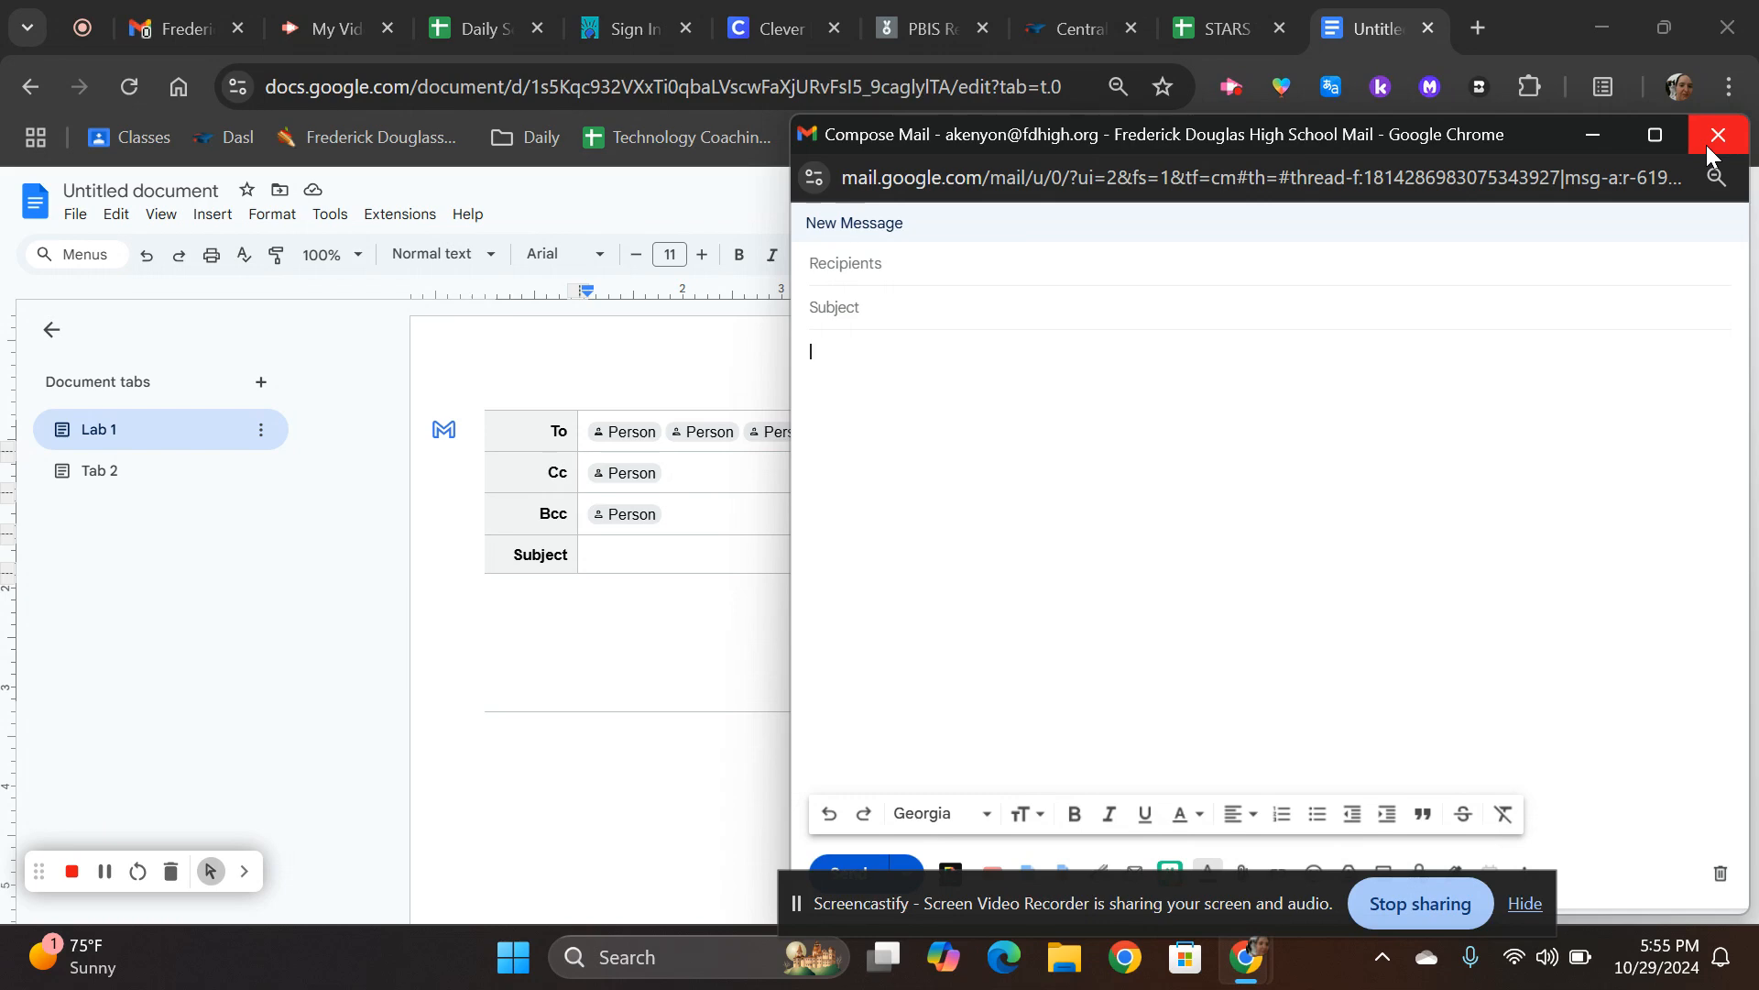
left_click(1717, 136)
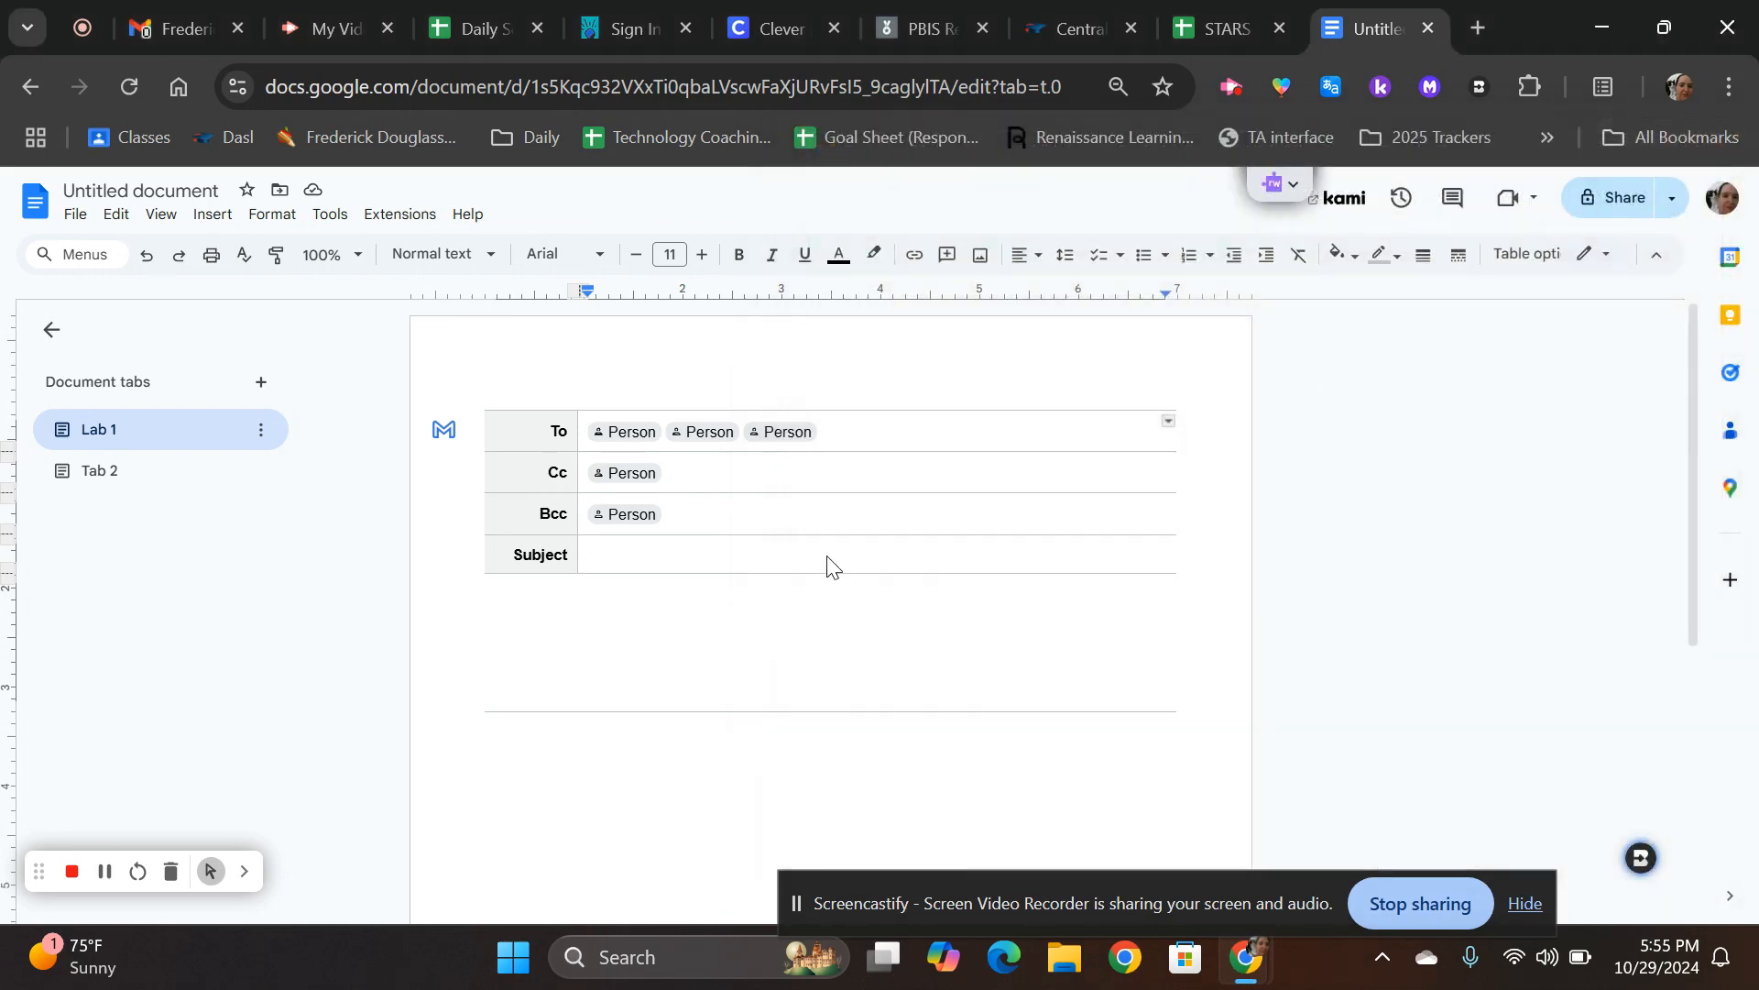
Clear the email draft table's contents, and undo back to before the draft was inserted
left_click_drag(562, 755, 554, 544)
key("Delete")
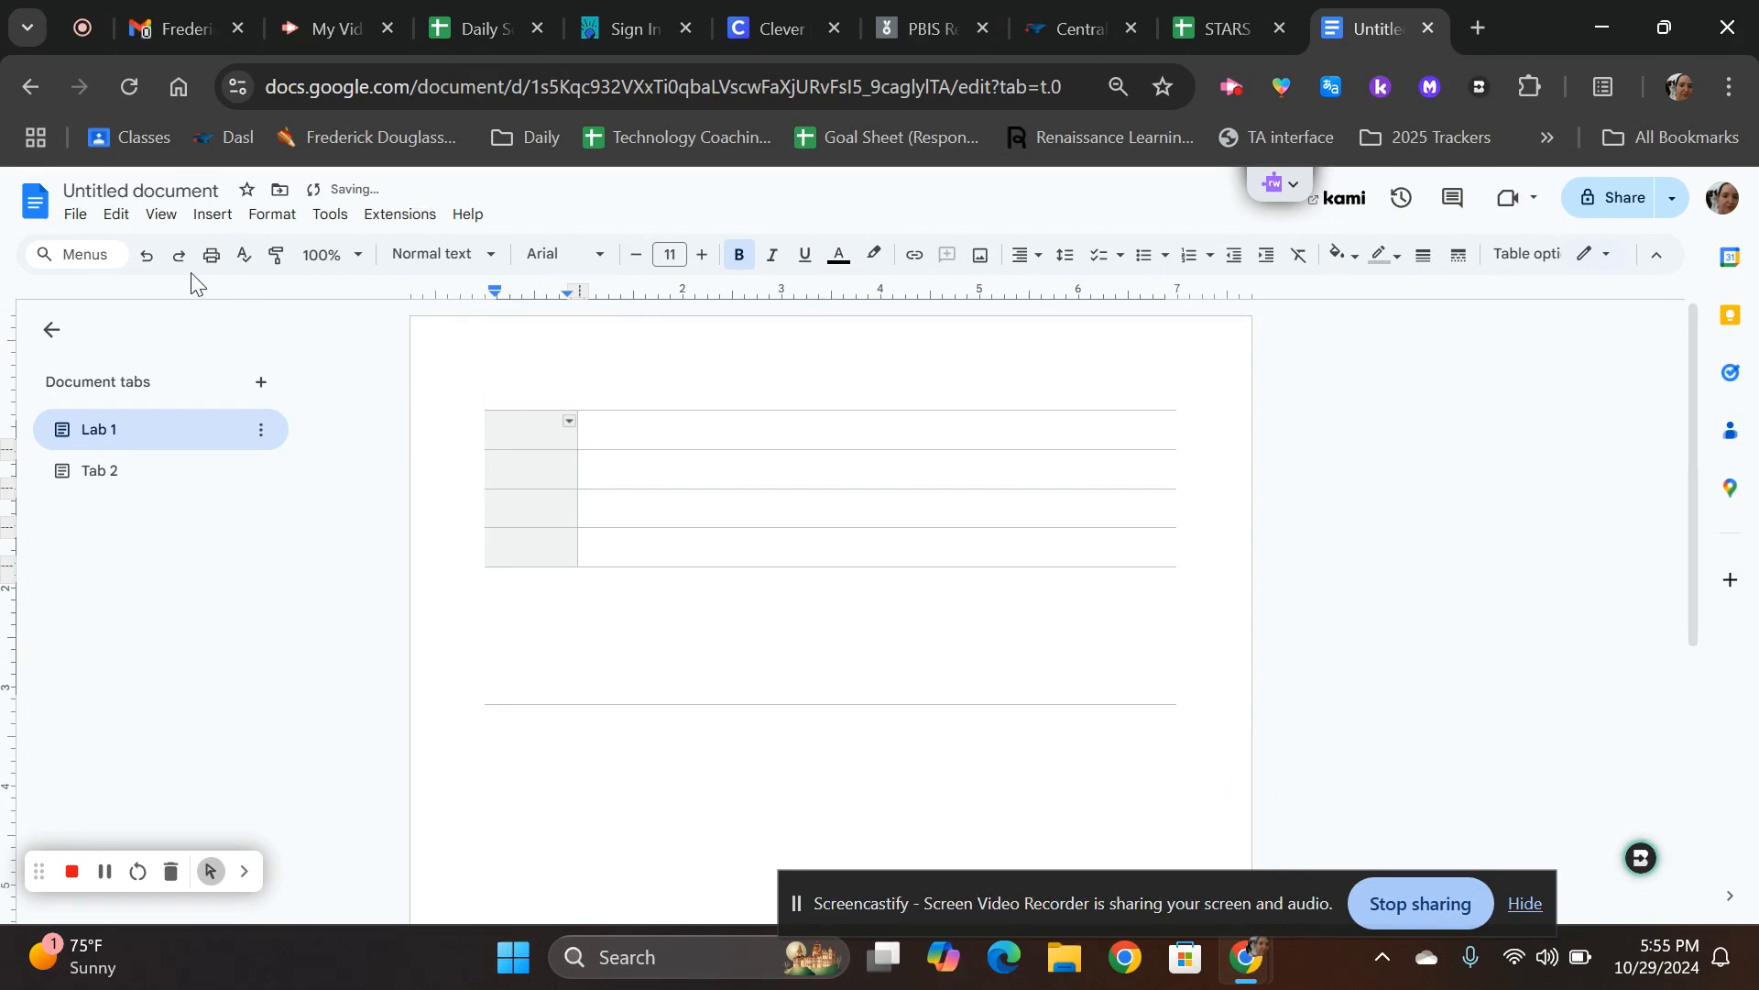
left_click(149, 258)
left_click(149, 258)
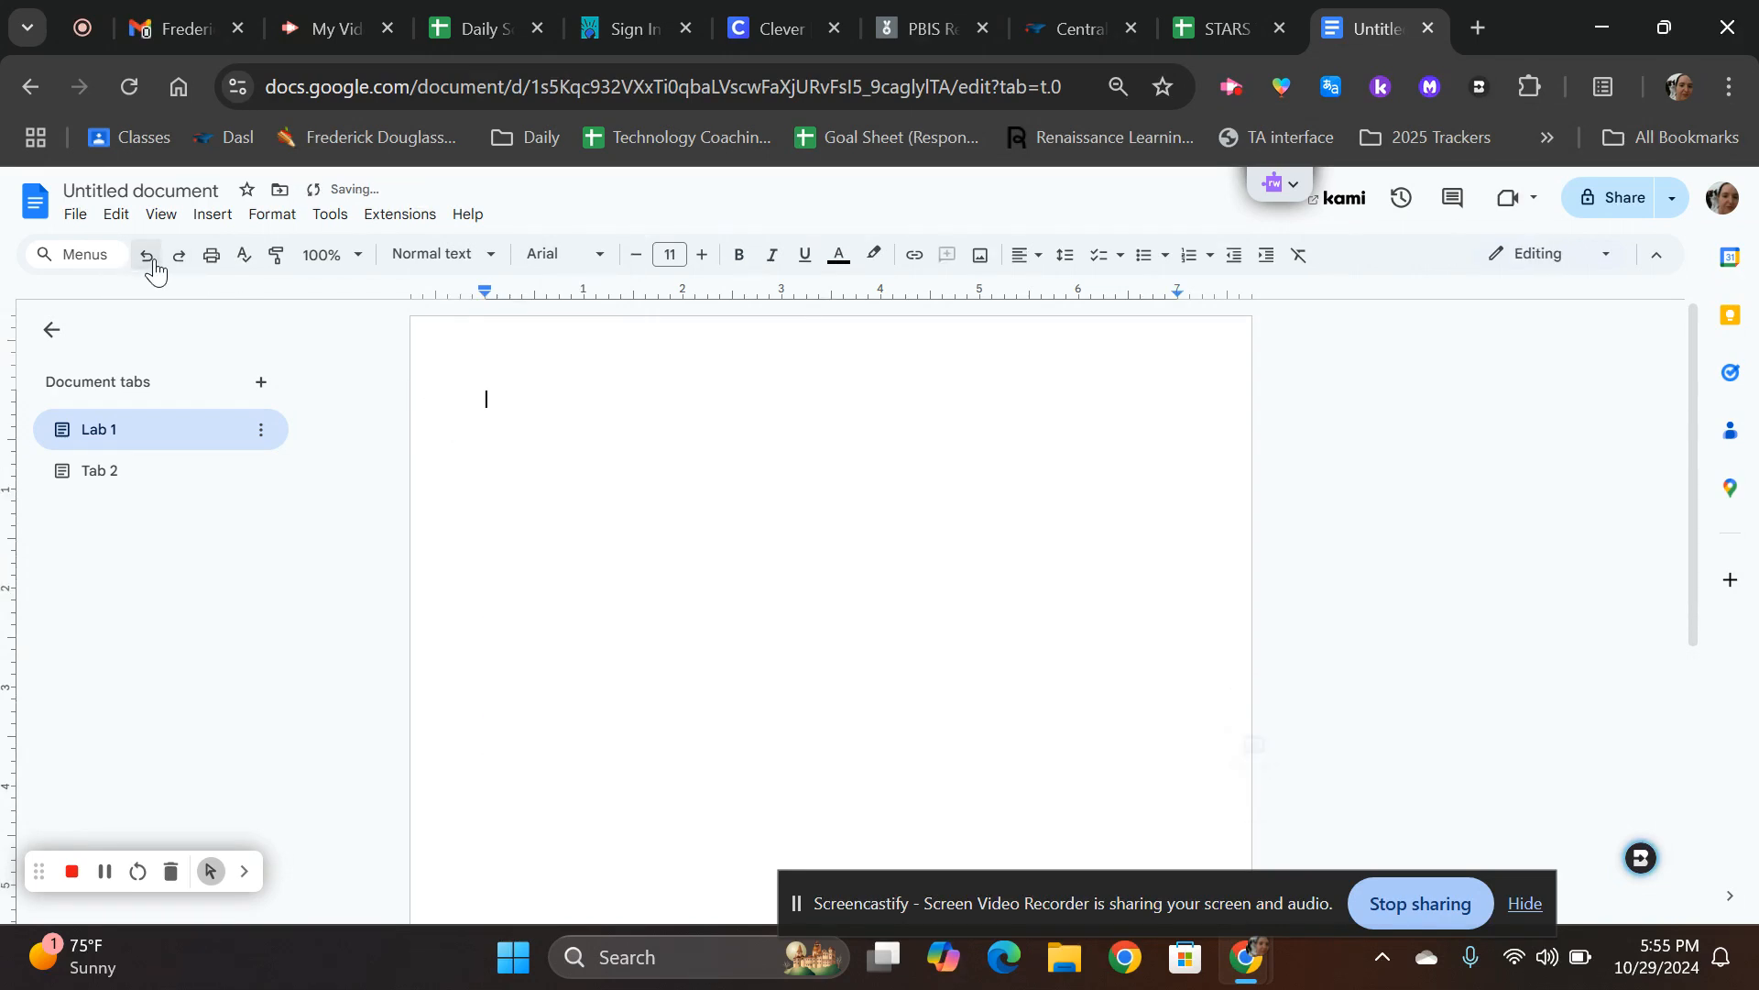